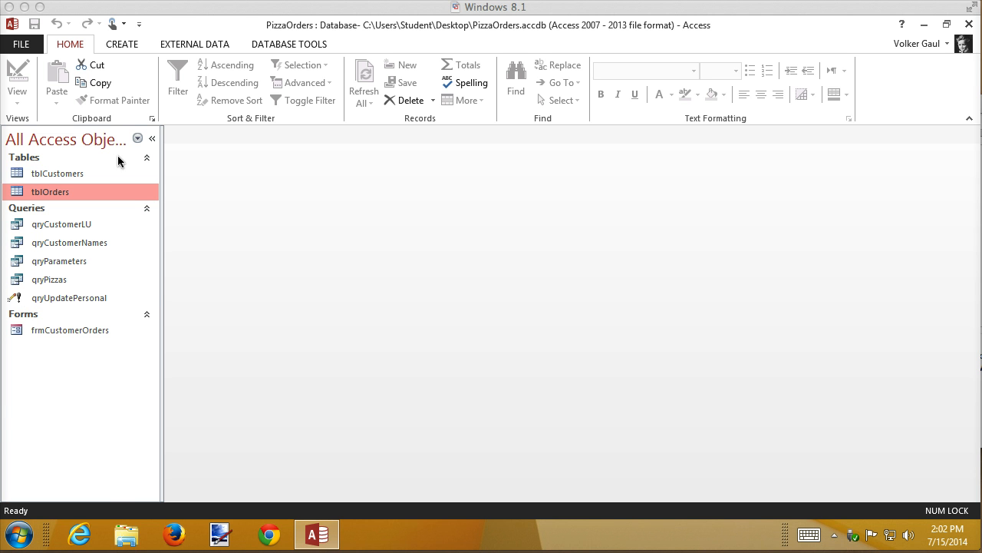
pyautogui.click(121, 46)
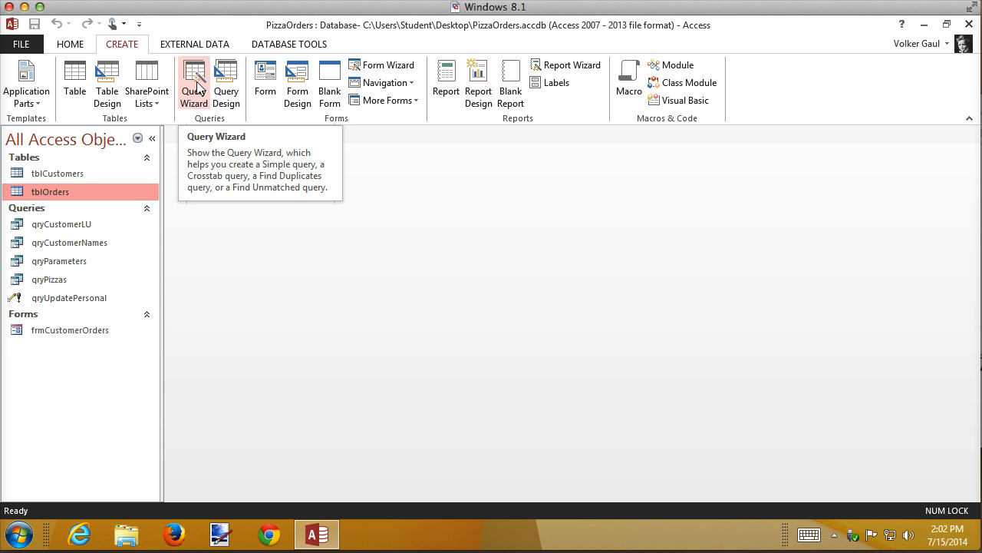
pyautogui.click(235, 79)
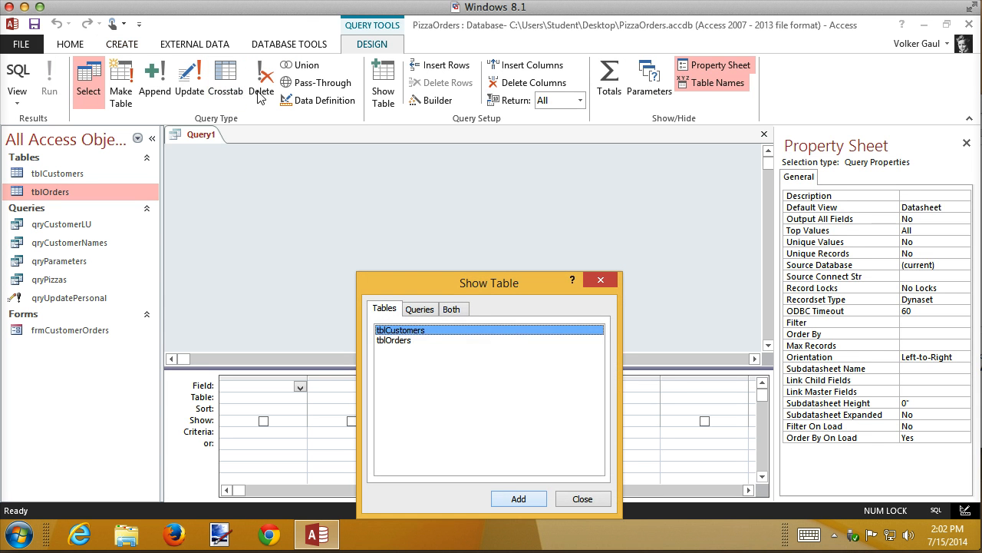
pyautogui.doubleClick(399, 341)
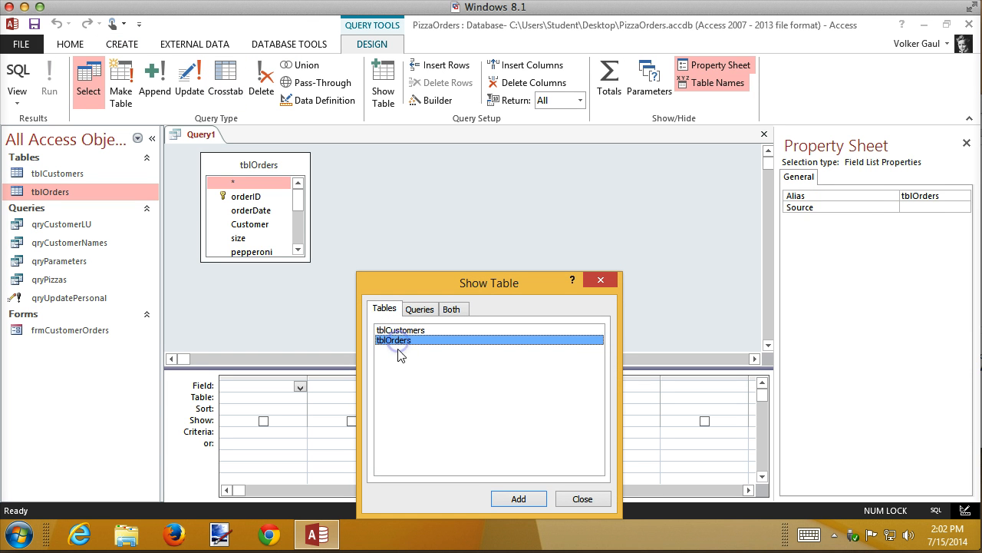
pyautogui.click(583, 499)
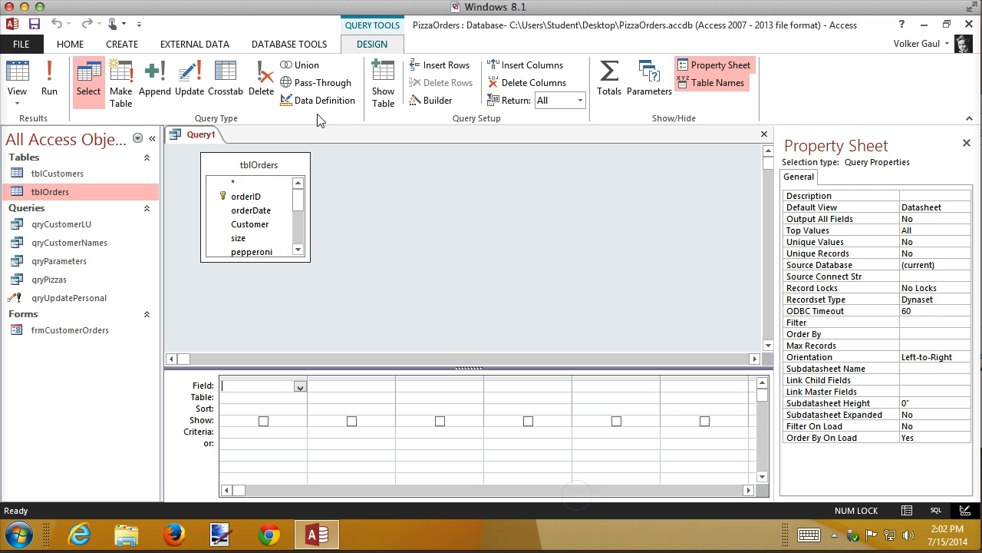
pyautogui.click(229, 83)
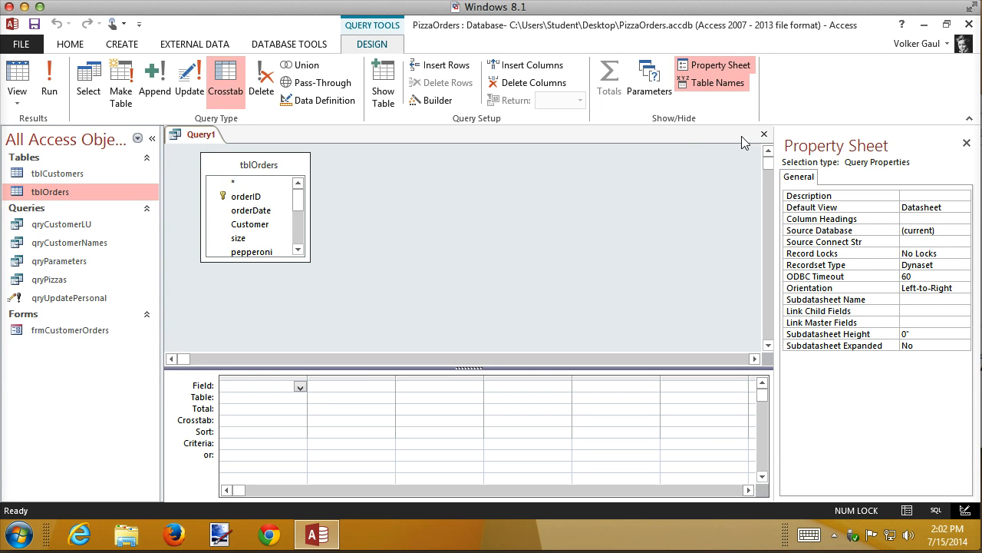
pyautogui.click(765, 134)
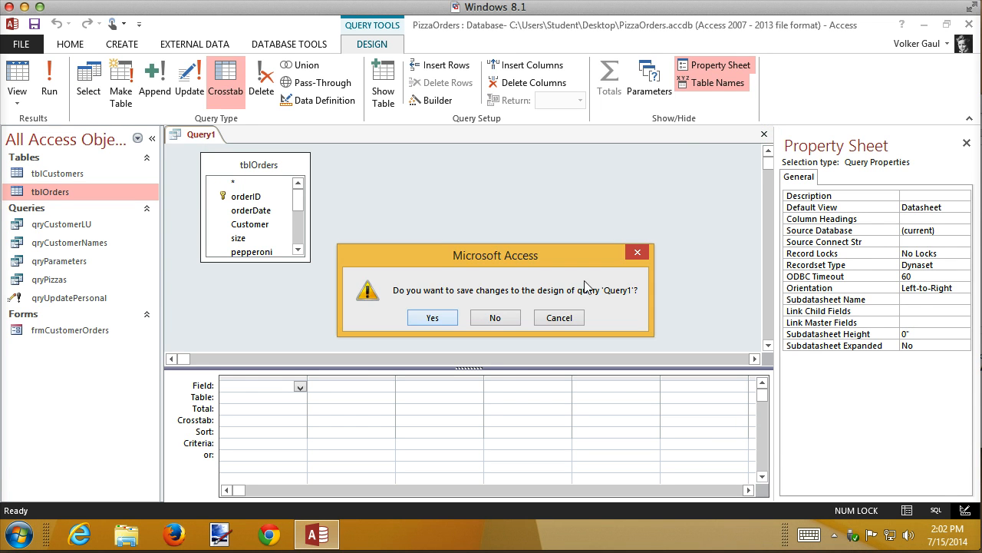
pyautogui.click(497, 317)
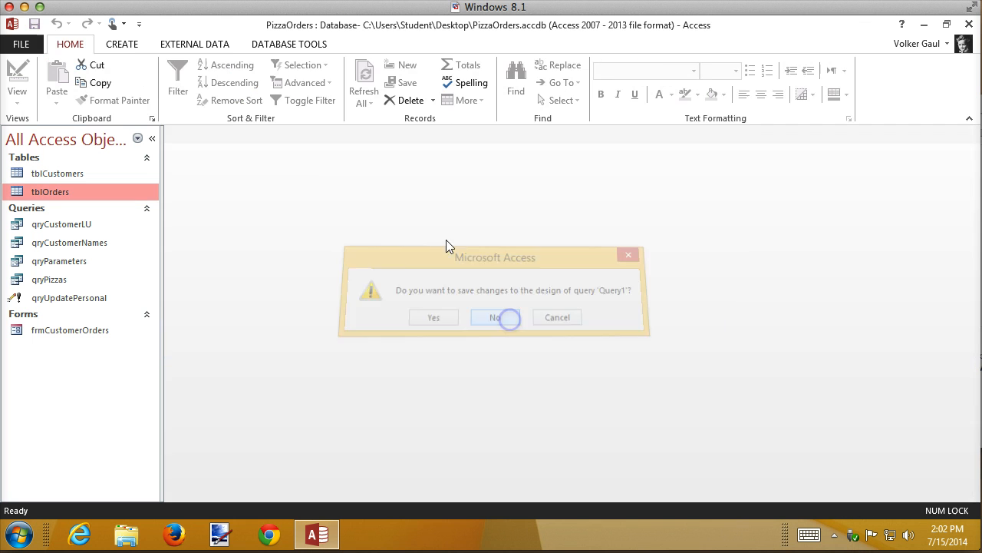
# - Start a new query with the Crosstab Query Wizard, using the query qryPizzas as its data source
pyautogui.click(122, 45)
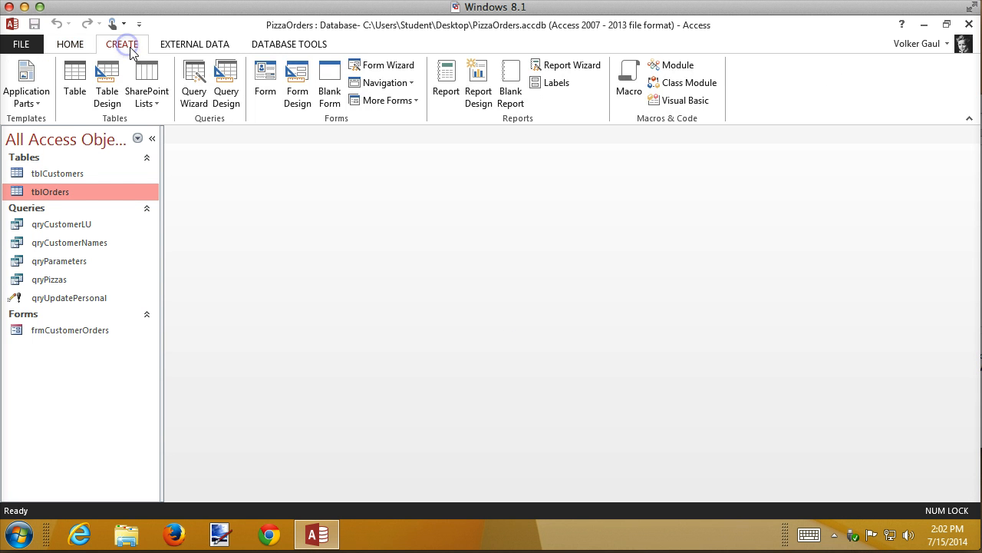
pyautogui.click(195, 72)
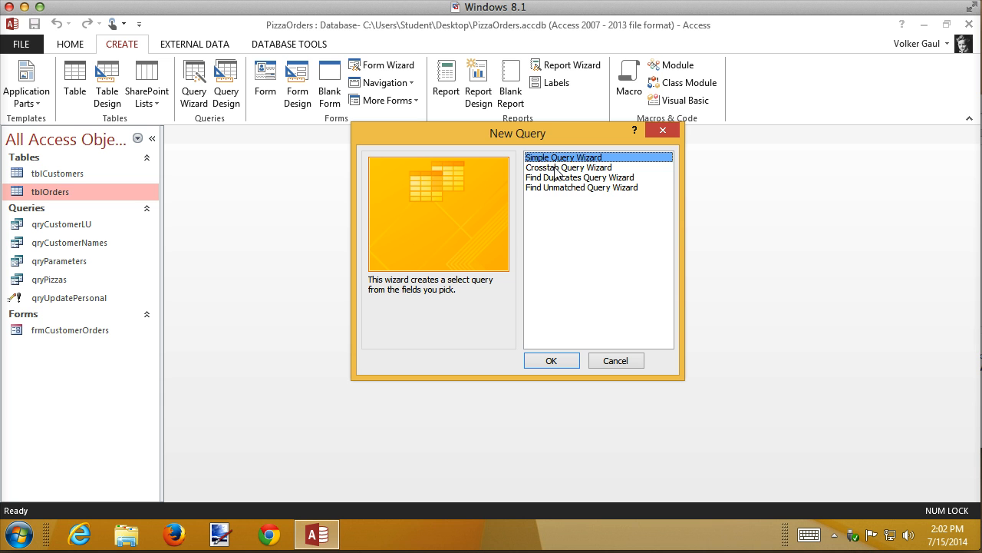
pyautogui.click(556, 168)
pyautogui.click(554, 360)
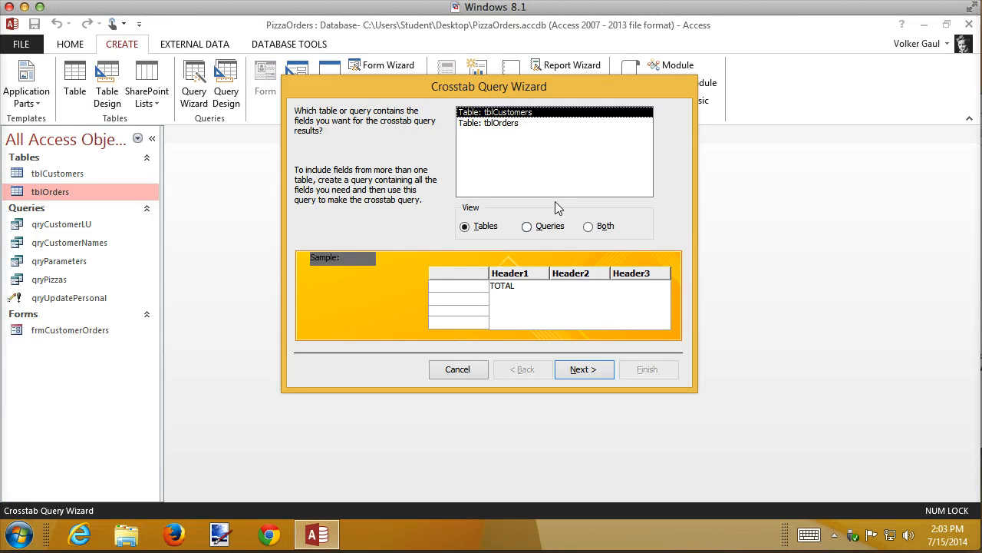
pyautogui.click(528, 229)
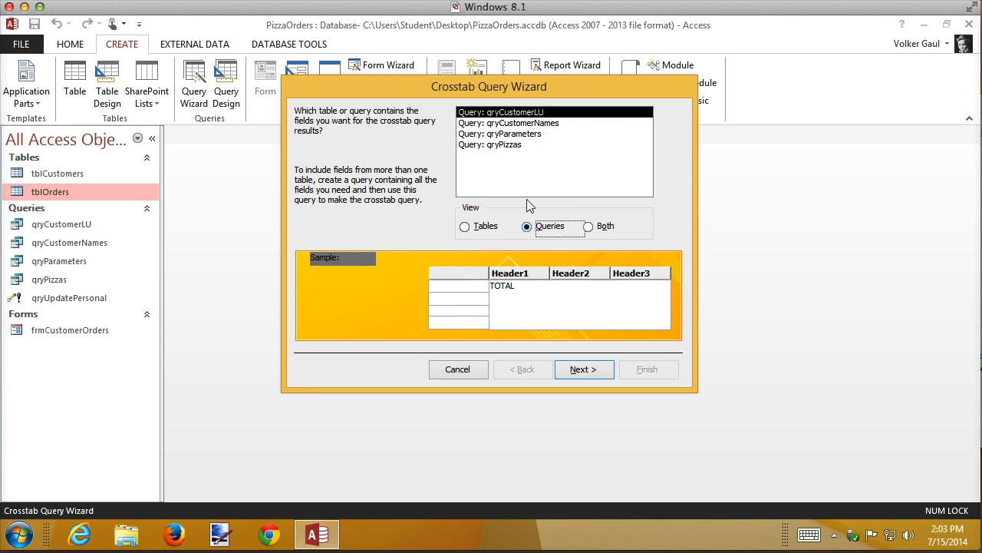
pyautogui.click(506, 148)
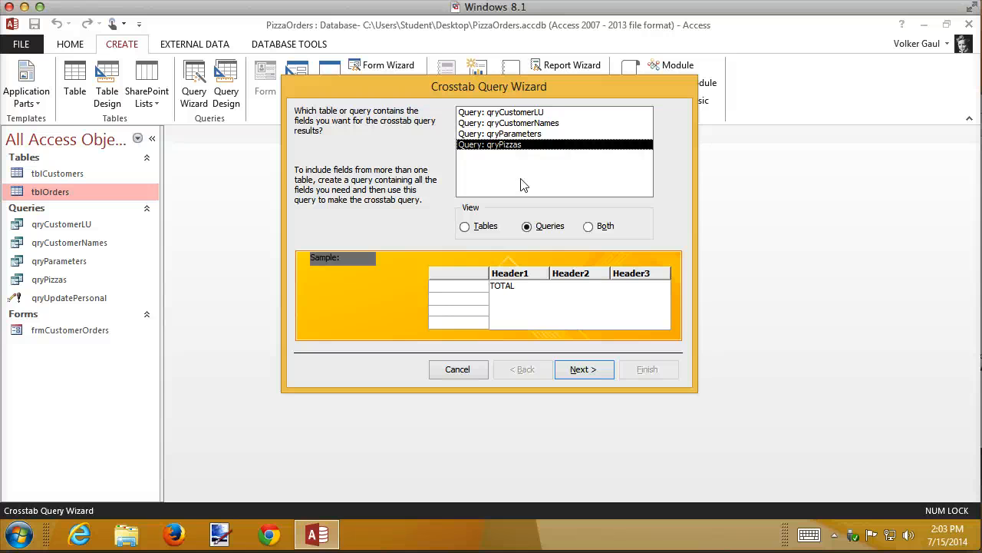
pyautogui.click(592, 373)
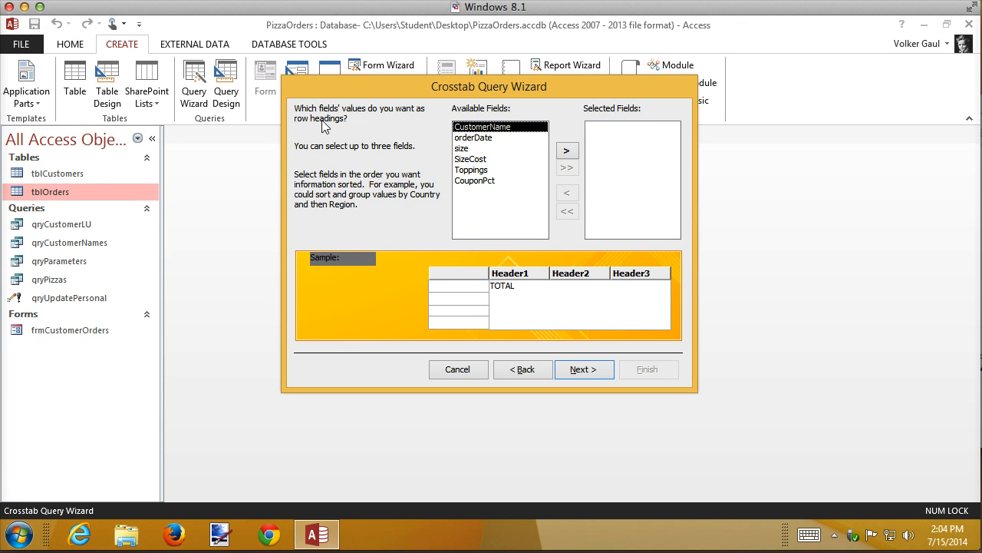
# - Set CustomerName as row heading and size as column heading, and calculate the Count of orderDate with row sums included
pyautogui.click(564, 152)
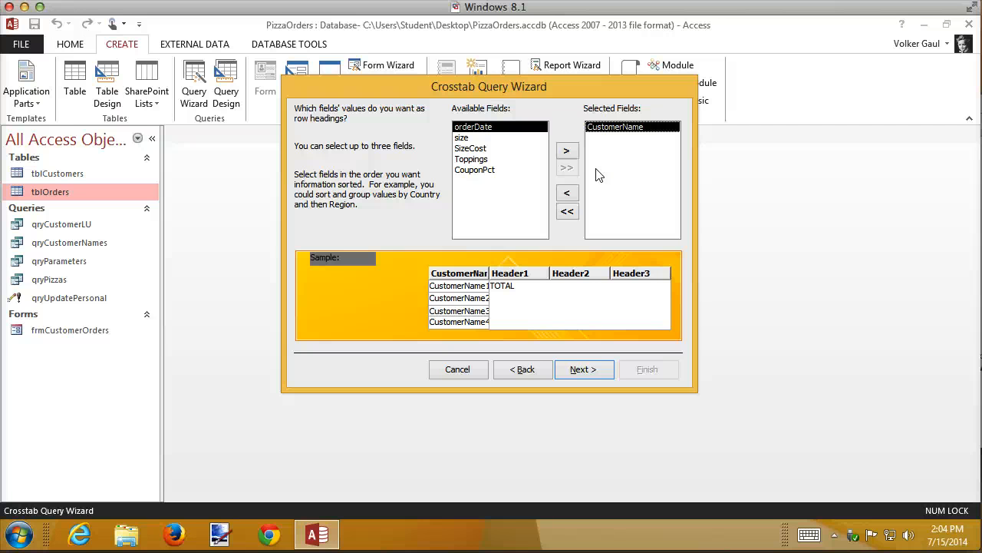
pyautogui.click(580, 369)
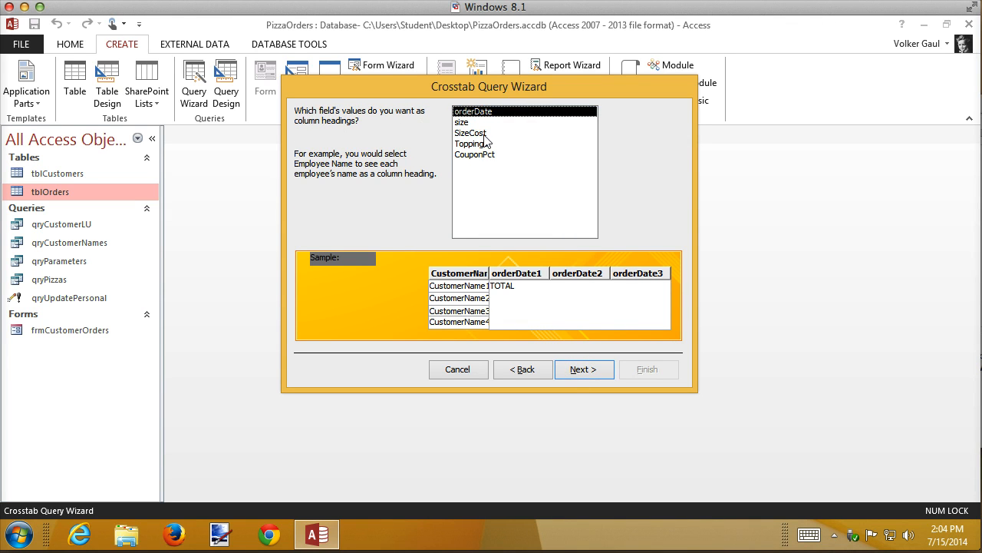
pyautogui.click(461, 123)
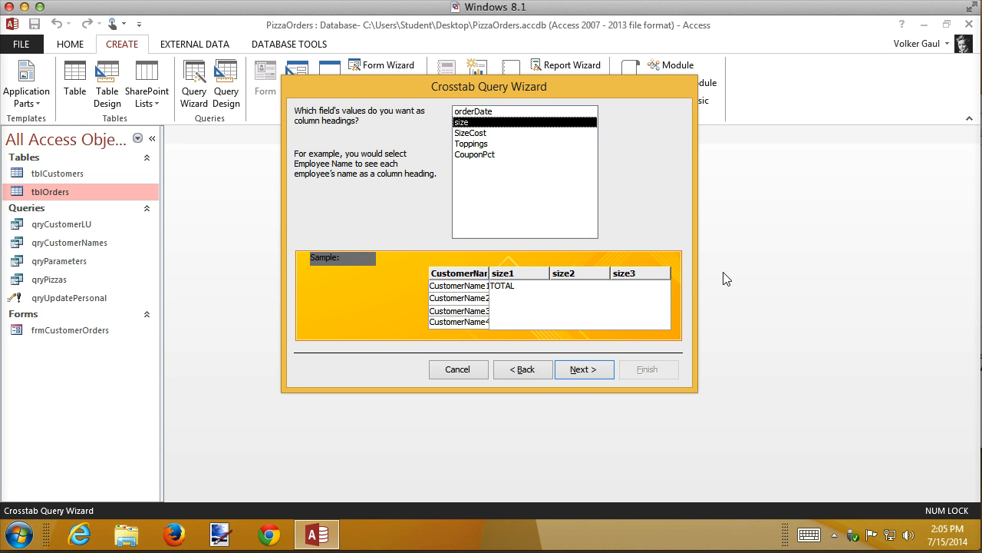
pyautogui.click(582, 372)
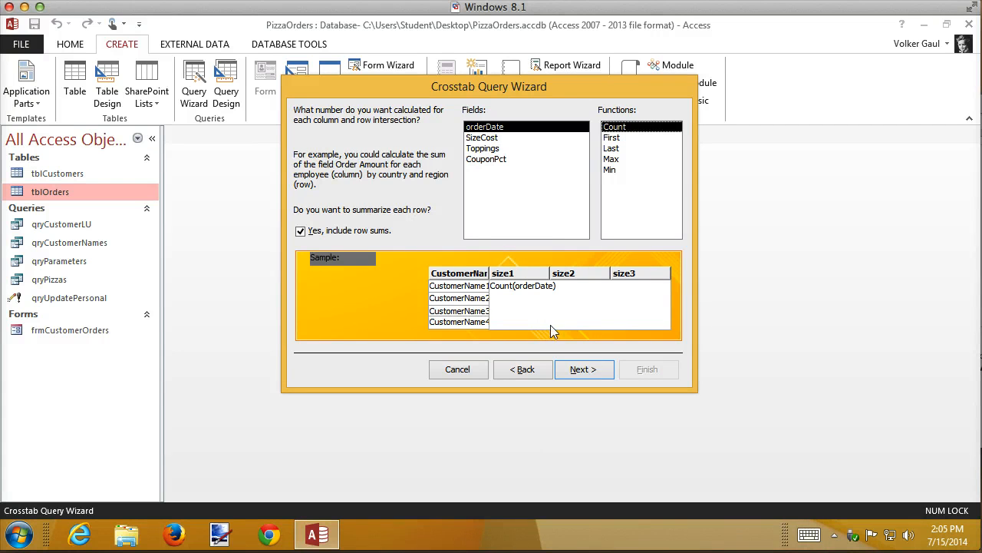
pyautogui.click(581, 370)
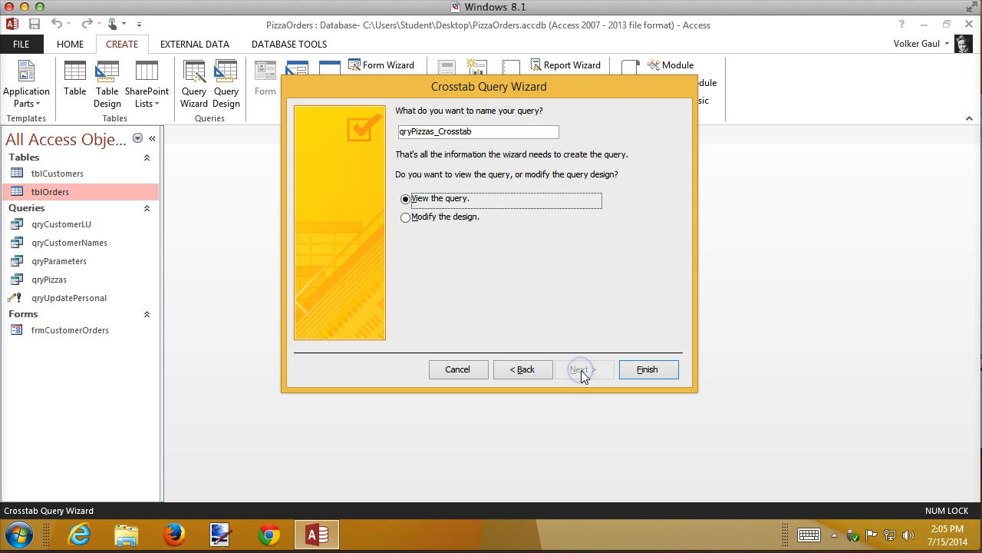
# - Name the crosstab query qrySizeByCustomer and finish the wizard to view the query
pyautogui.moveTo(487, 130); pyautogui.dragTo(413, 131)
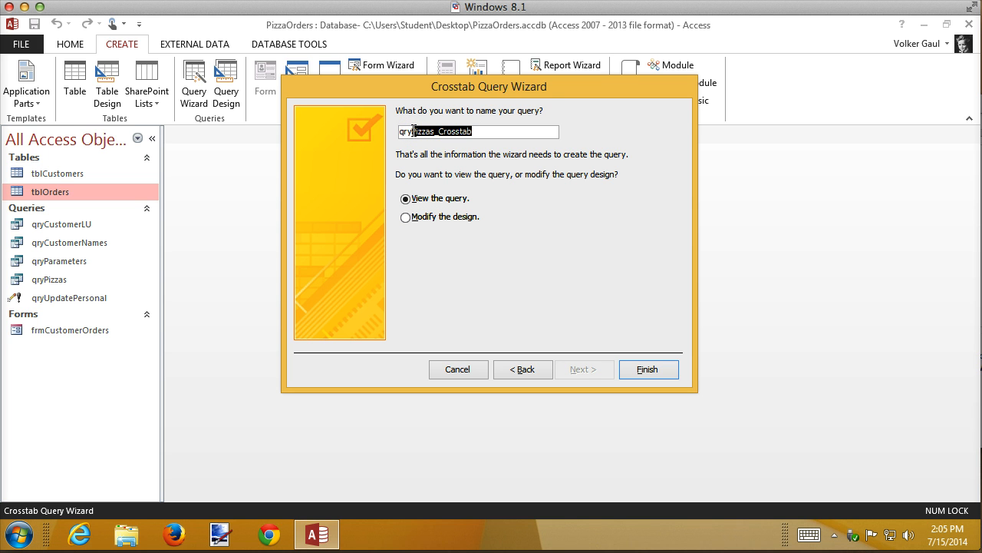
pyautogui.write('S')
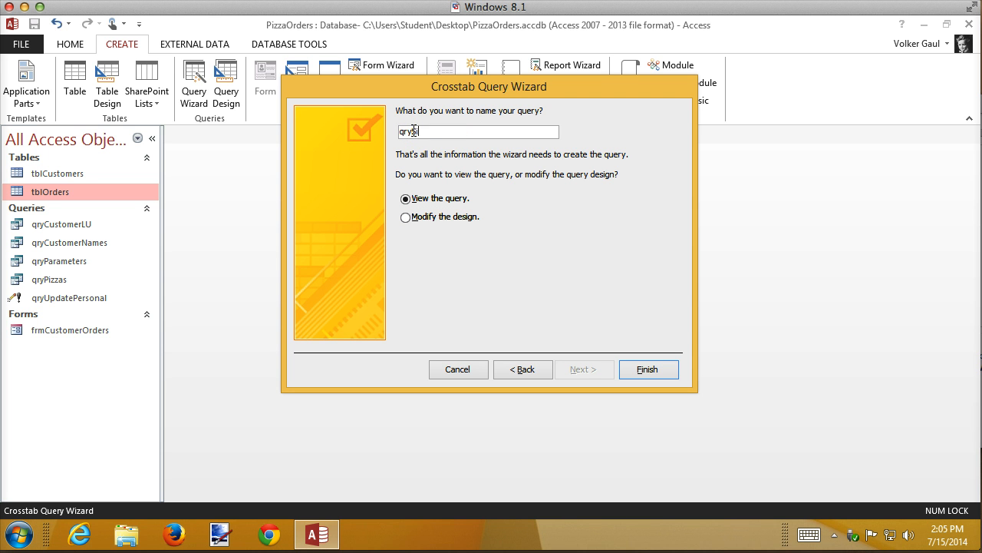
pyautogui.write('izeByCustomer')
pyautogui.click(647, 370)
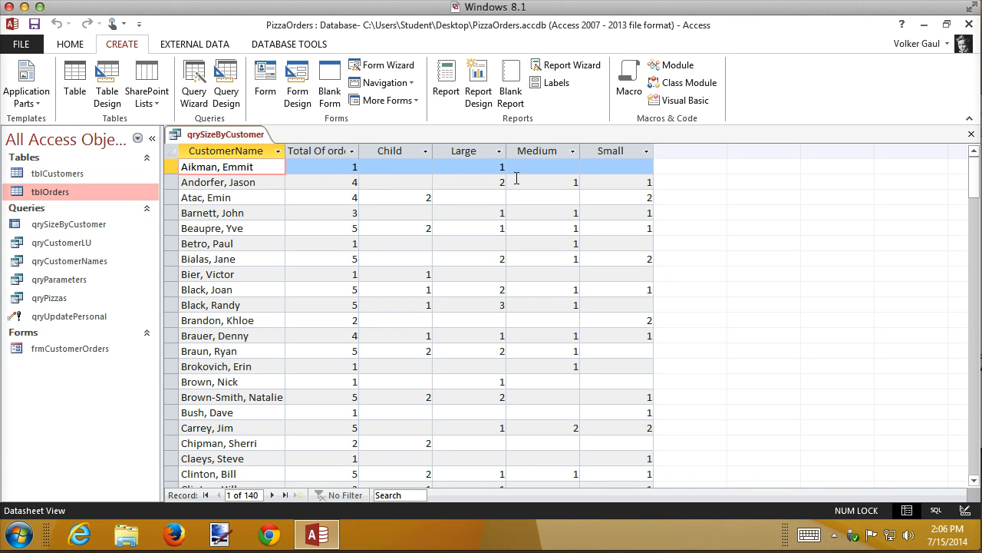
# - Fit the Total Of orderDate column to its heading, and rename that field as Total Pizza in the query design and run it
pyautogui.doubleClick(358, 151)
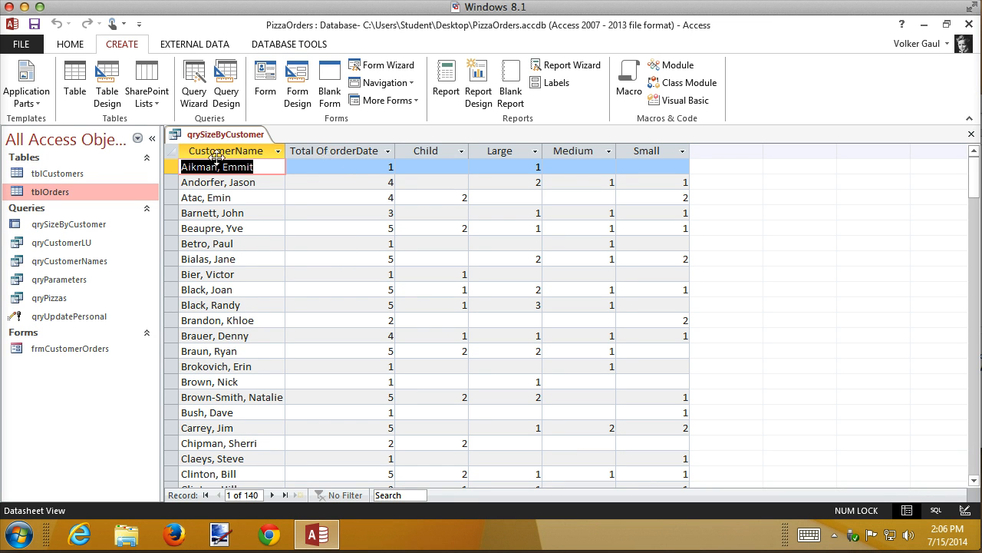
pyautogui.click(70, 44)
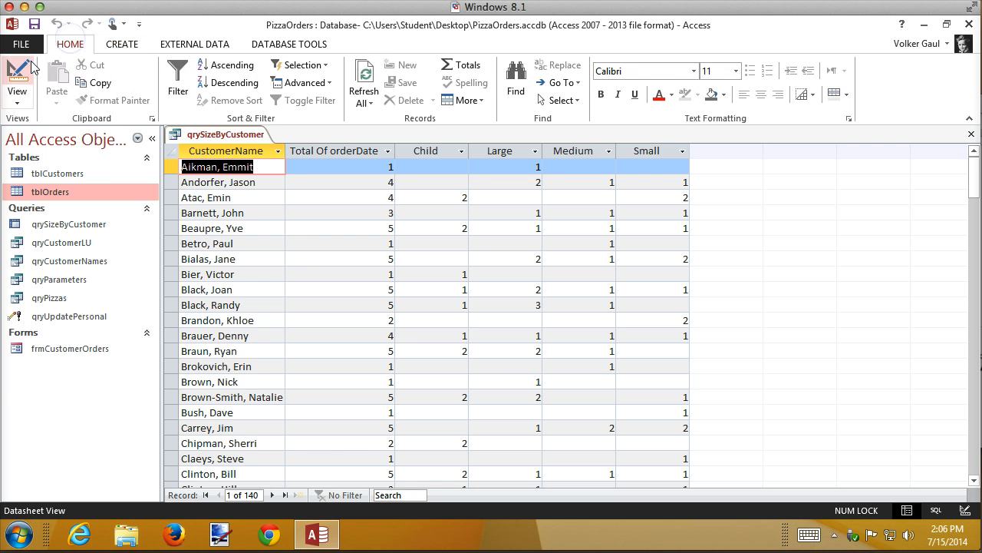
pyautogui.click(17, 80)
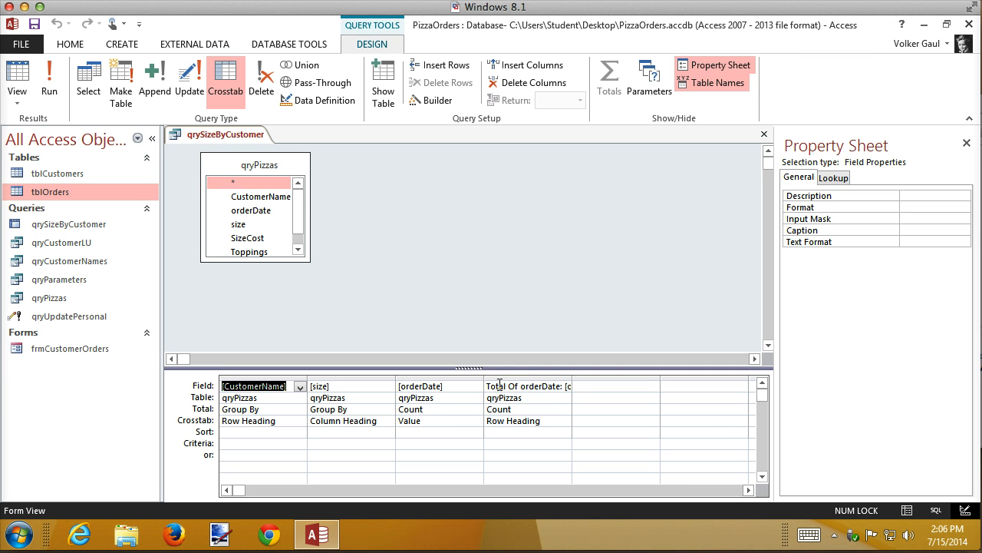
pyautogui.moveTo(511, 385); pyautogui.dragTo(566, 387)
pyautogui.press('BackSpace')
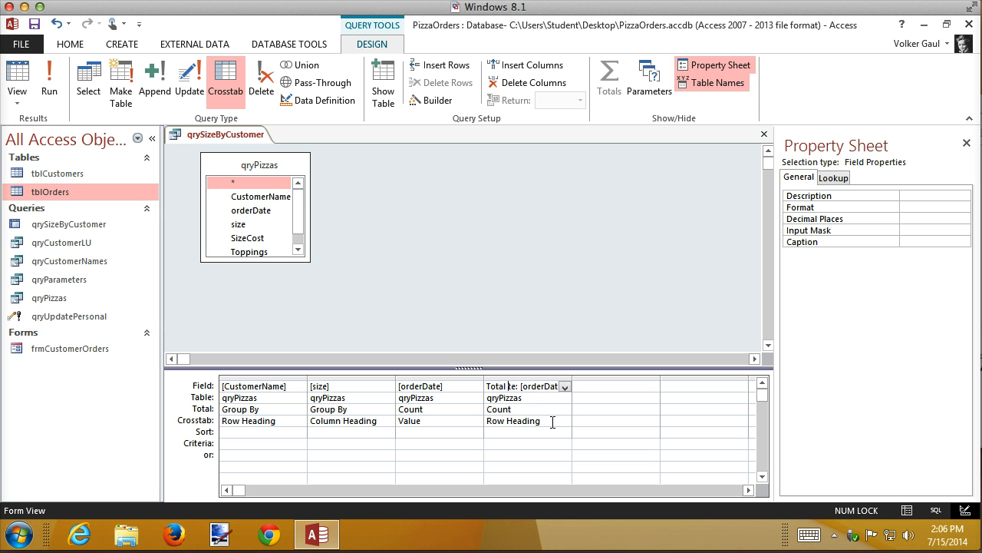
pyautogui.press('Delete')
pyautogui.press('Delete')
pyautogui.write('Pizza')
pyautogui.click(49, 79)
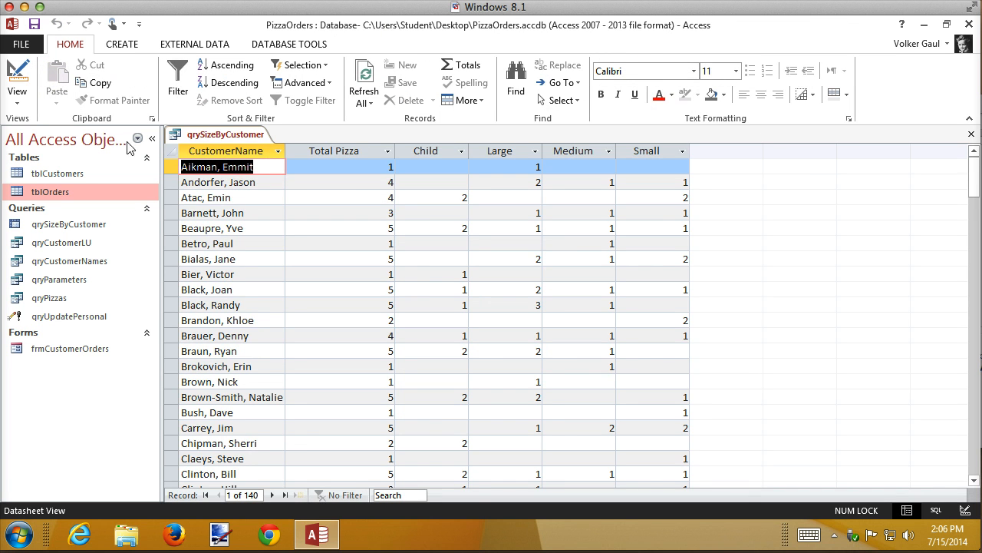
# - Correct the row total field's name to Total Pizzas in the query design and run the query again
pyautogui.click(16, 78)
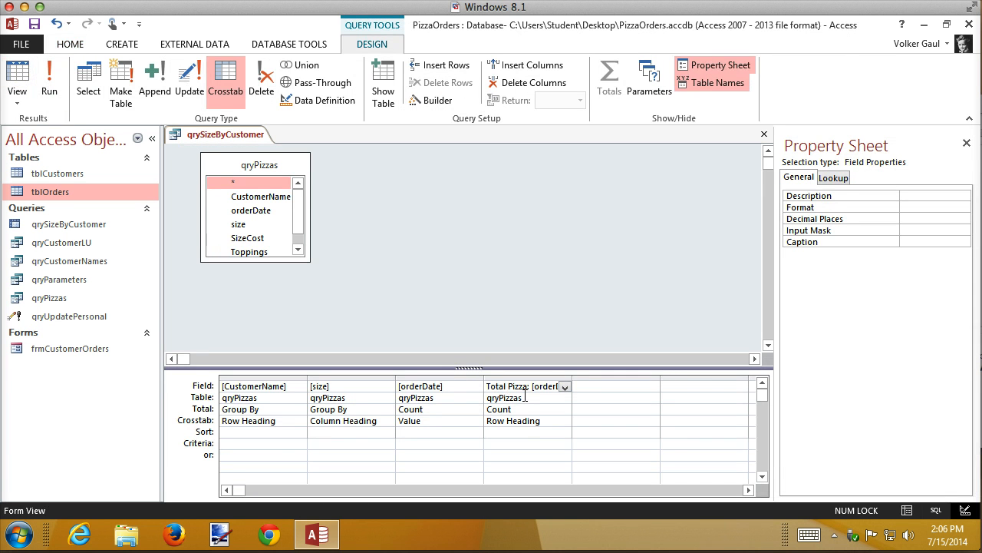
pyautogui.click(528, 386)
pyautogui.write('s')
pyautogui.click(49, 81)
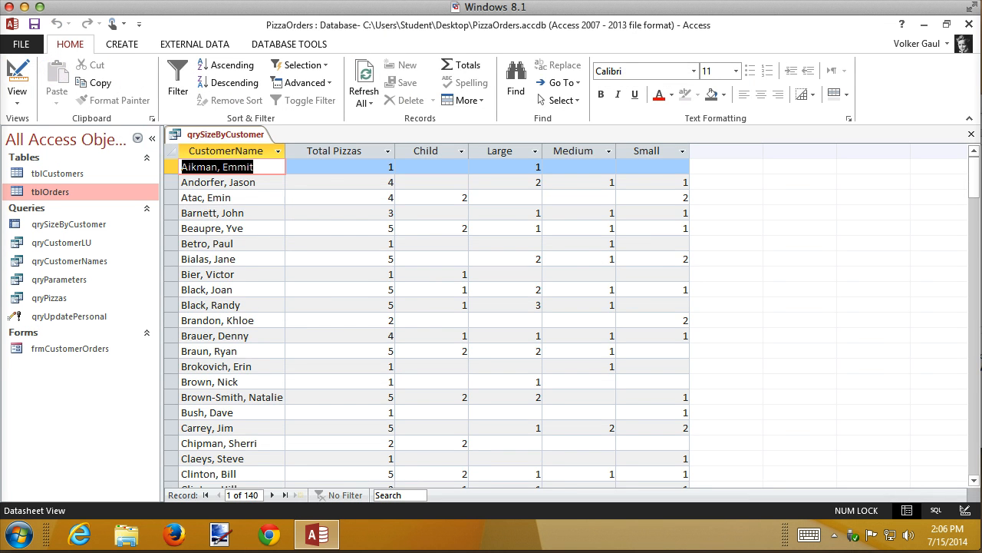
# - Move the Total Pizzas column behind the Small column so that it is the last column of the datasheet
pyautogui.scroll(-20, 210, 201)
pyautogui.scroll(15, 211, 212)
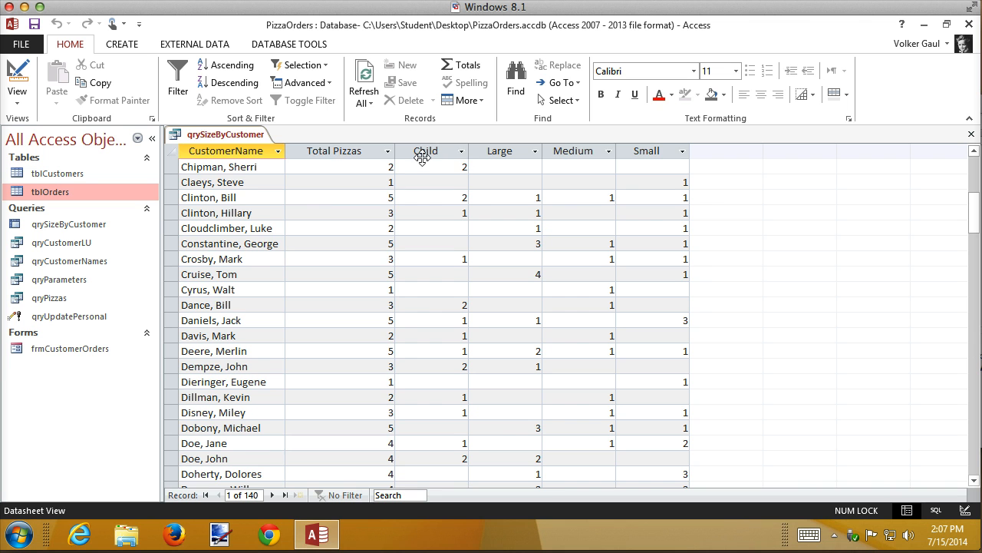
pyautogui.click(368, 151)
pyautogui.moveTo(373, 153); pyautogui.dragTo(759, 169)
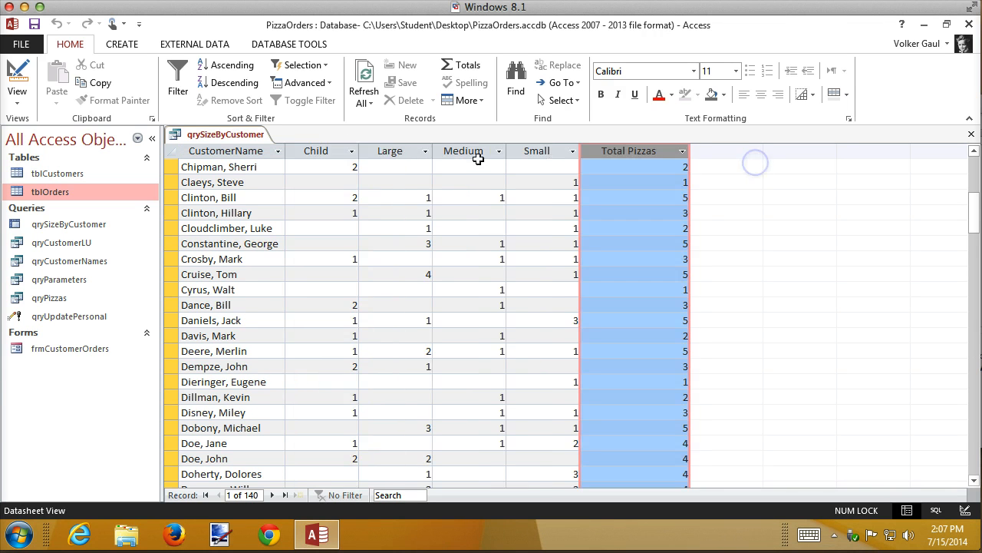
# - Move the Child column between Small and Total Pizzas, and close the query with its design changes saved
pyautogui.click(323, 153)
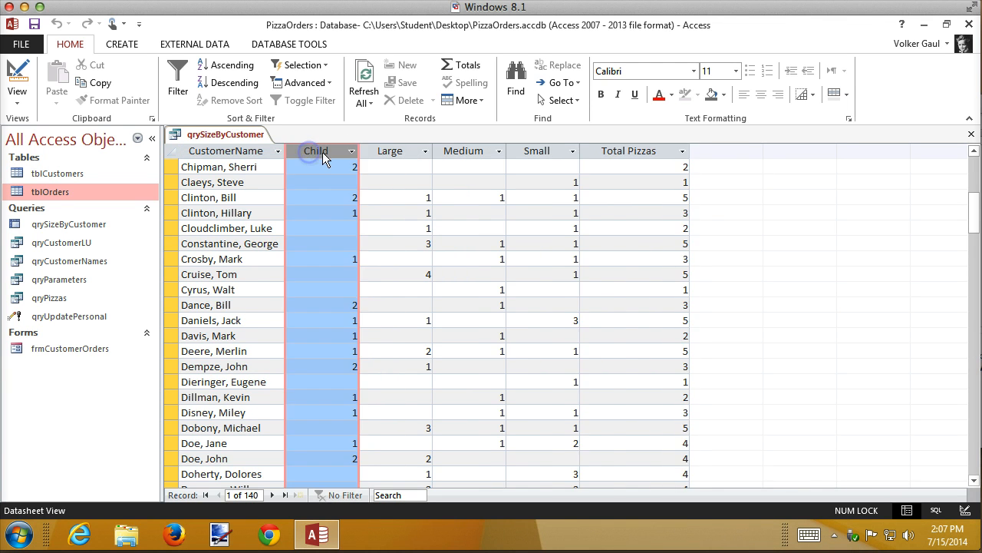
pyautogui.moveTo(322, 157); pyautogui.dragTo(583, 151)
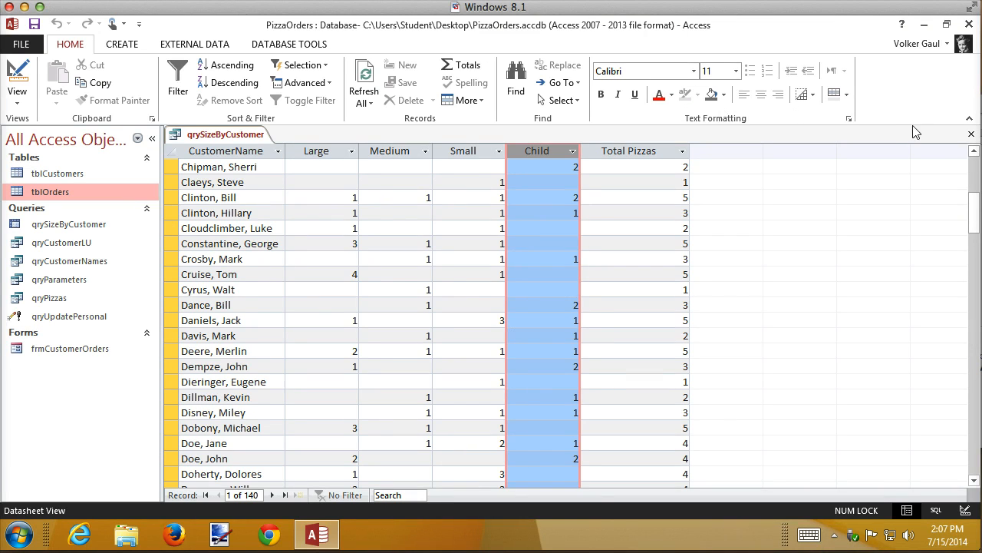
pyautogui.click(971, 135)
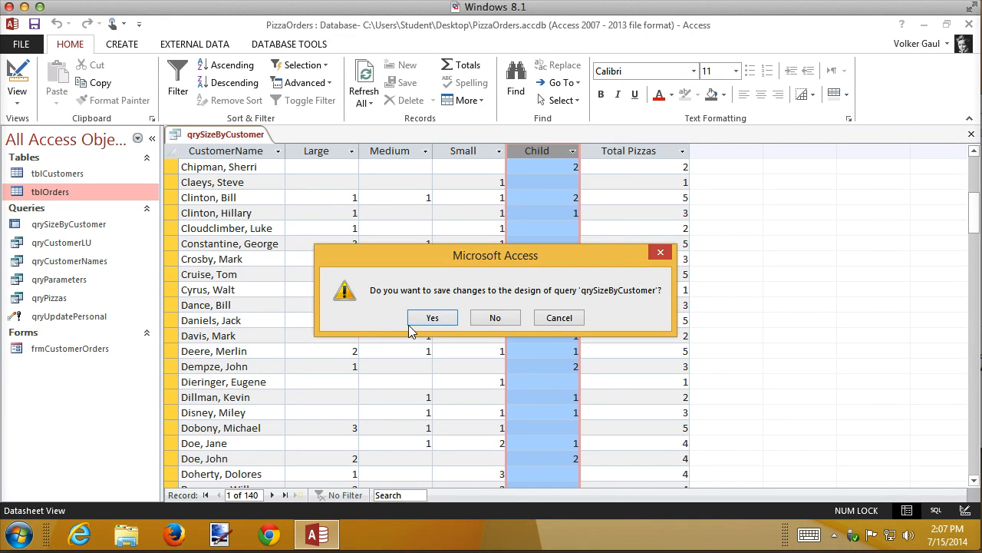
pyautogui.click(431, 319)
pyautogui.click(122, 44)
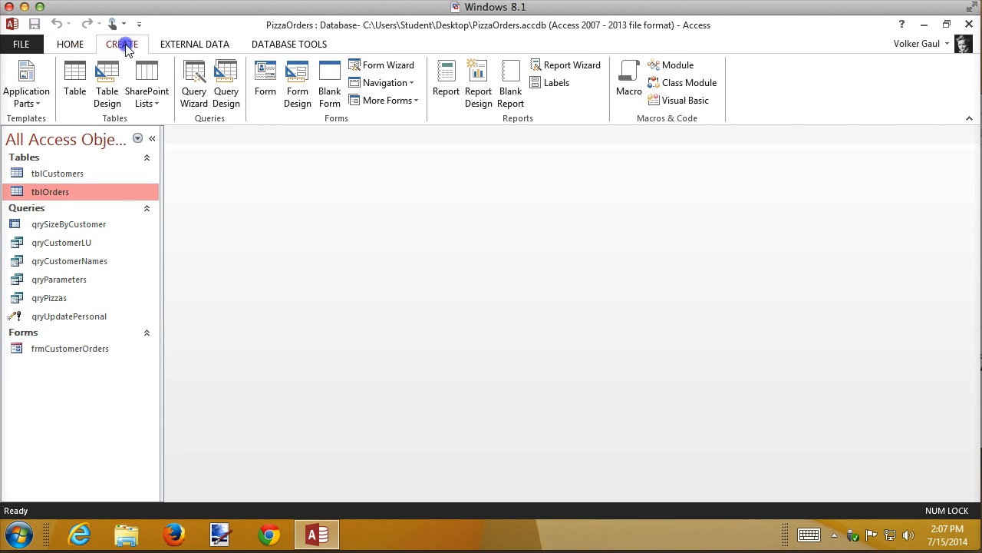
pyautogui.click(198, 77)
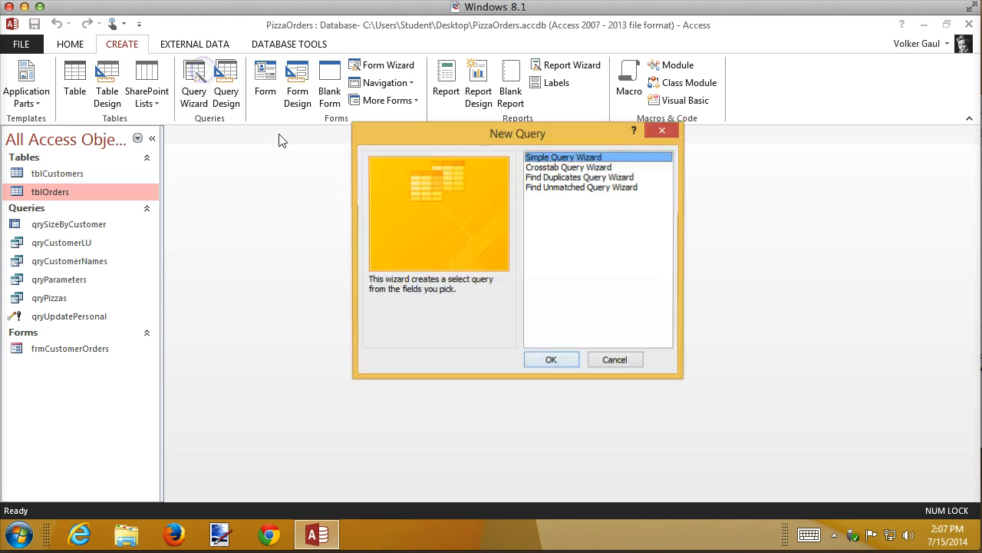
pyautogui.click(577, 169)
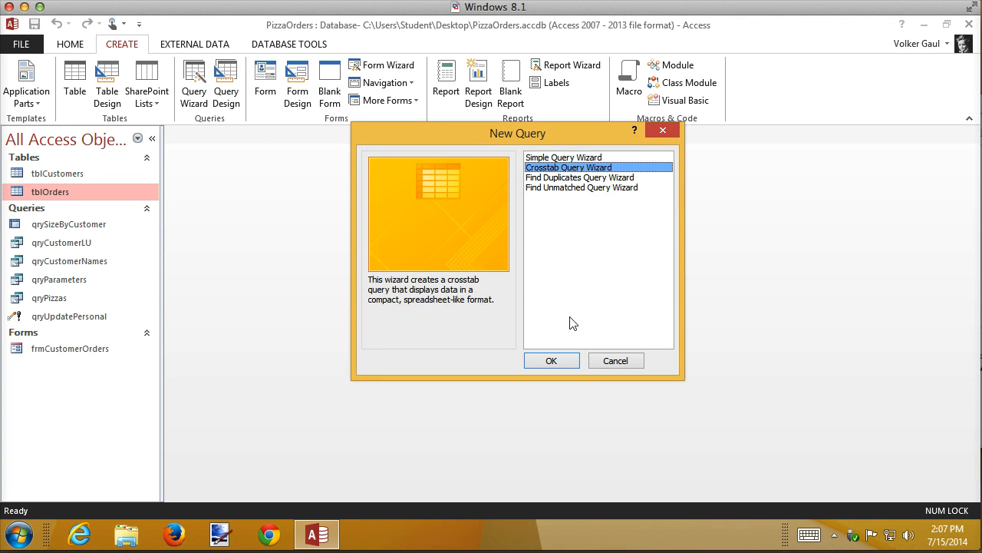
pyautogui.click(551, 360)
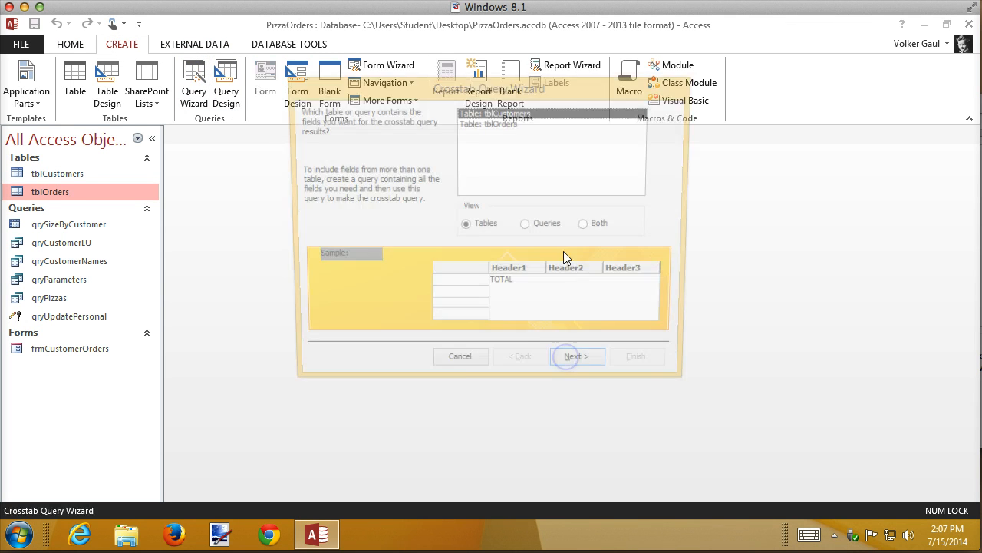
pyautogui.click(530, 226)
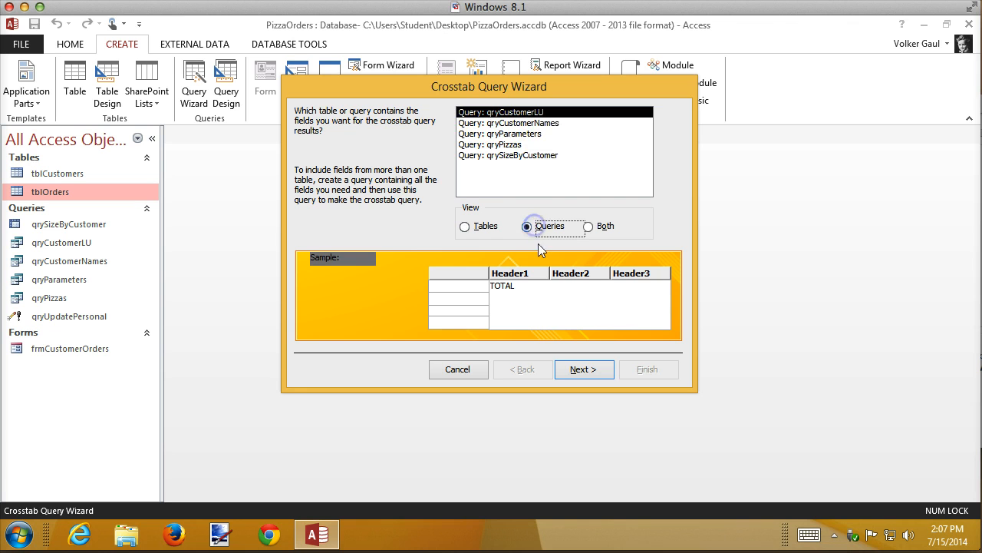
pyautogui.doubleClick(506, 144)
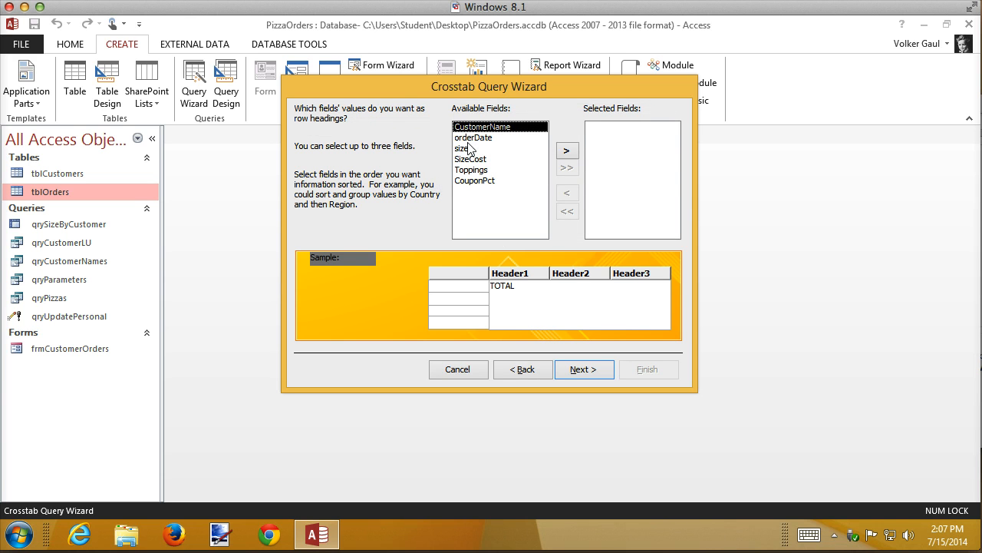
pyautogui.click(567, 150)
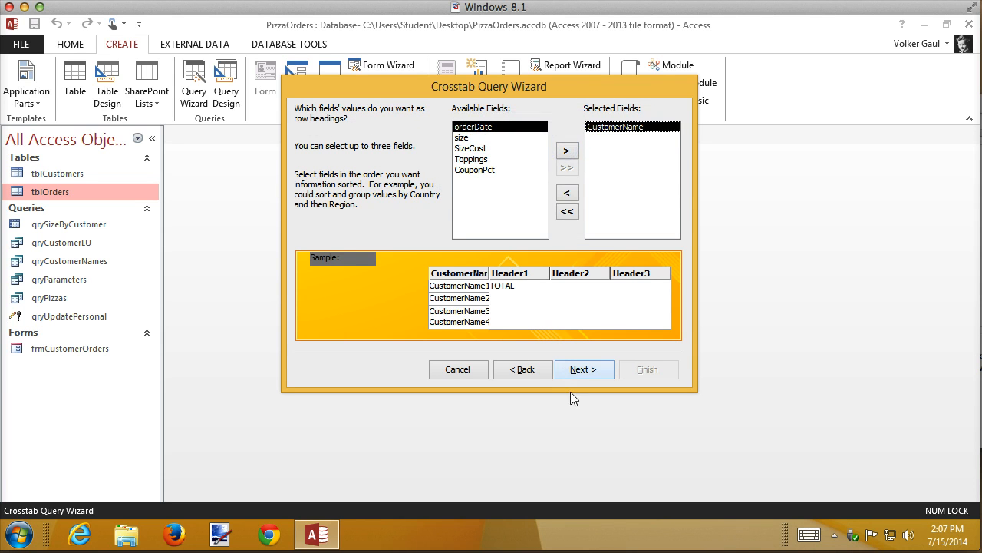
pyautogui.click(577, 375)
pyautogui.click(461, 123)
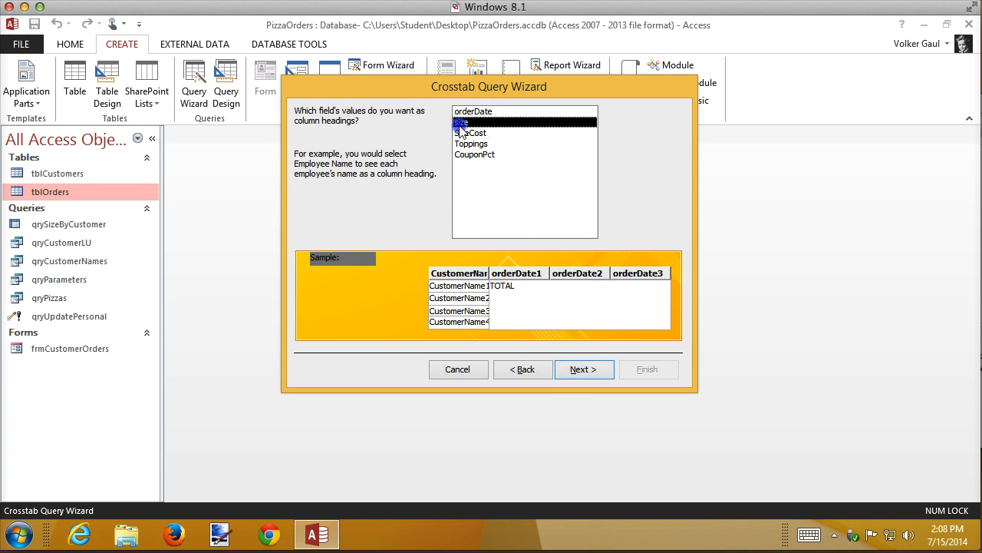
pyautogui.click(579, 369)
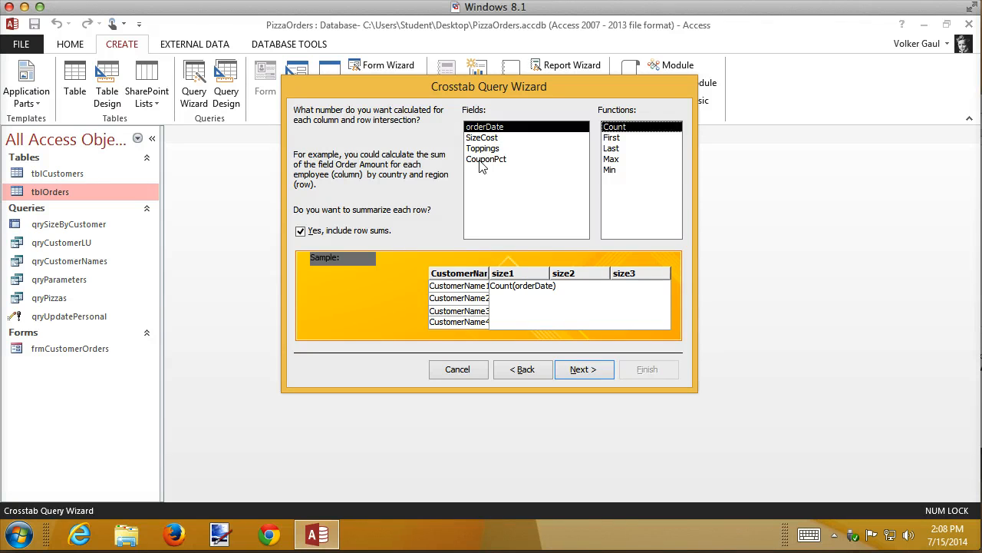
pyautogui.click(464, 368)
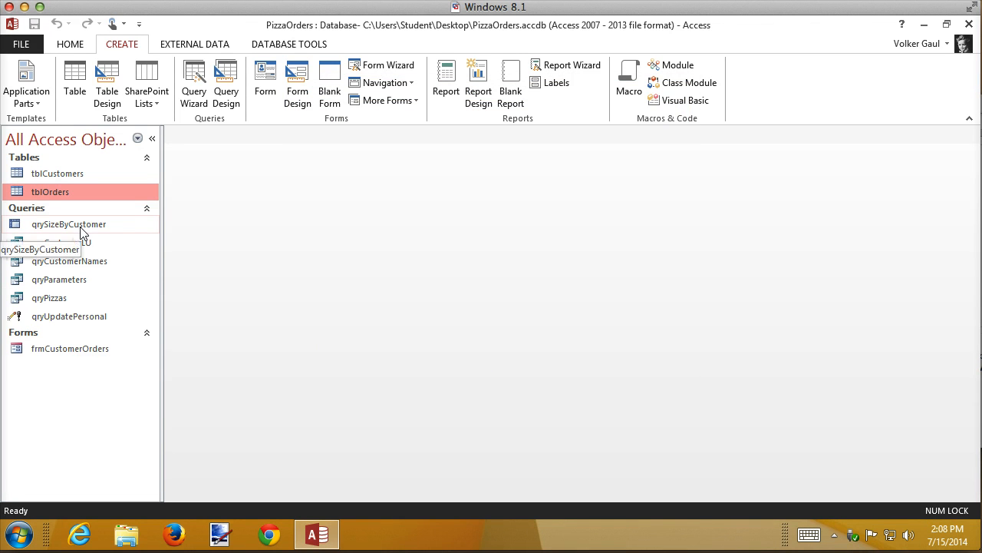
# - Add the orderTotal field from tblOrders to the design of the qryPizzas query, and close the query with the change saved
pyautogui.click(54, 304)
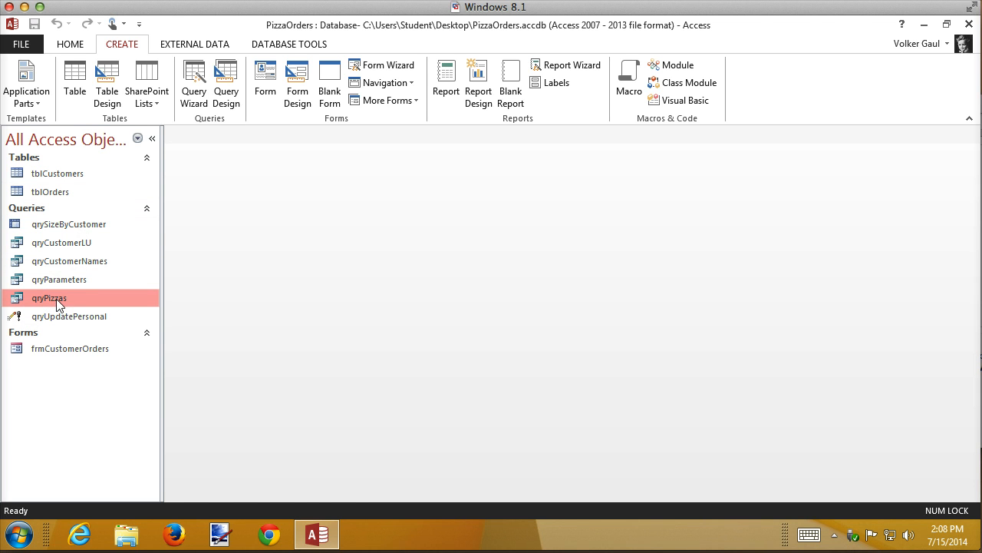
pyautogui.doubleClick(57, 304)
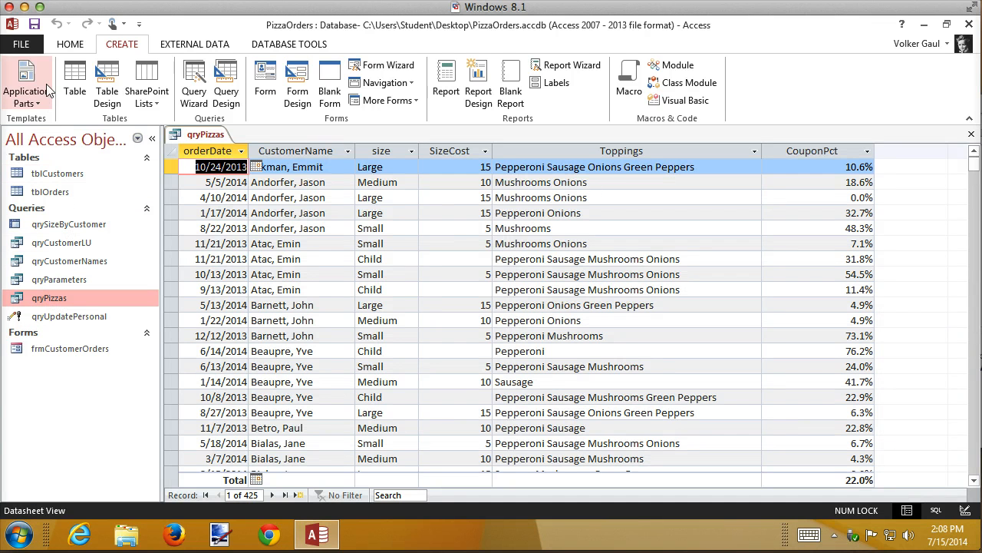
pyautogui.click(70, 43)
pyautogui.click(17, 76)
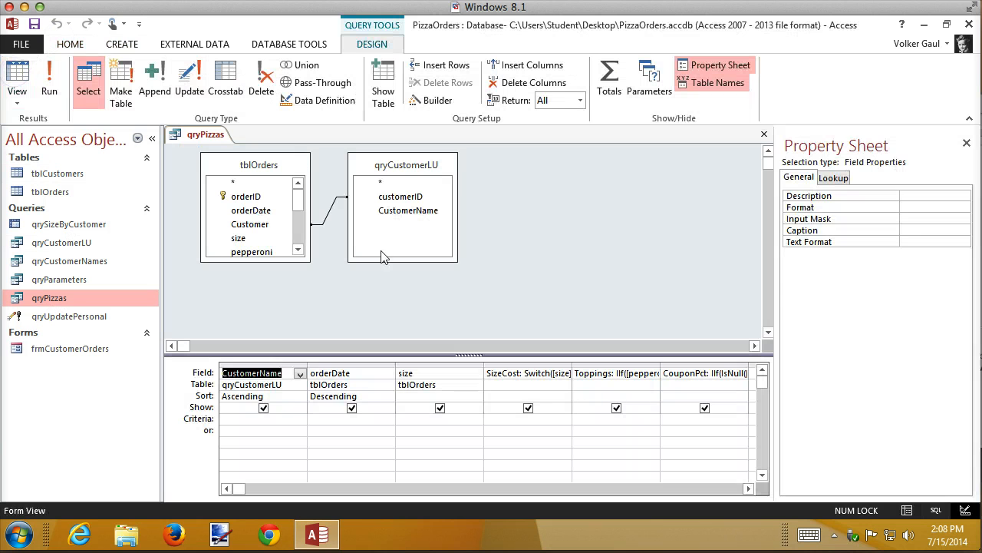
pyautogui.click(749, 489)
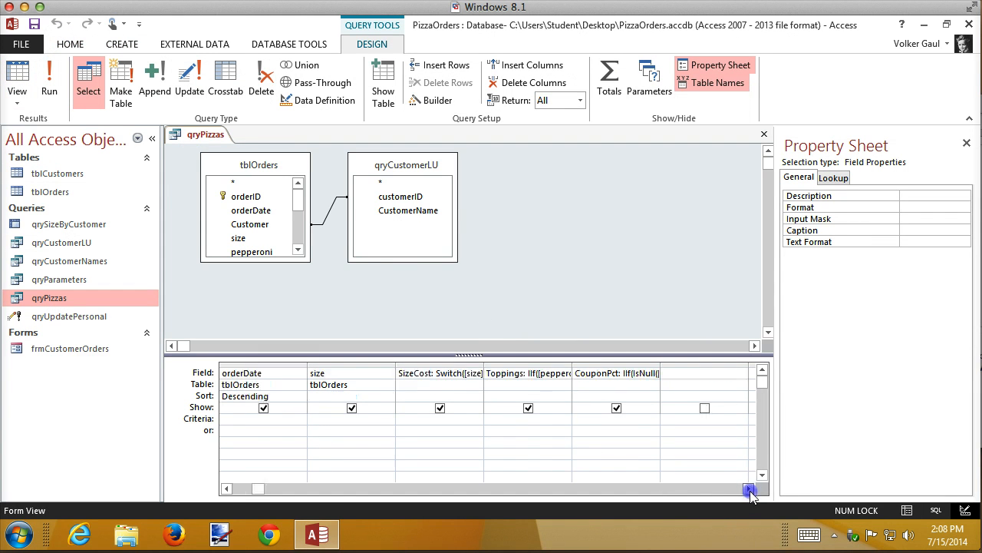
pyautogui.click(298, 223)
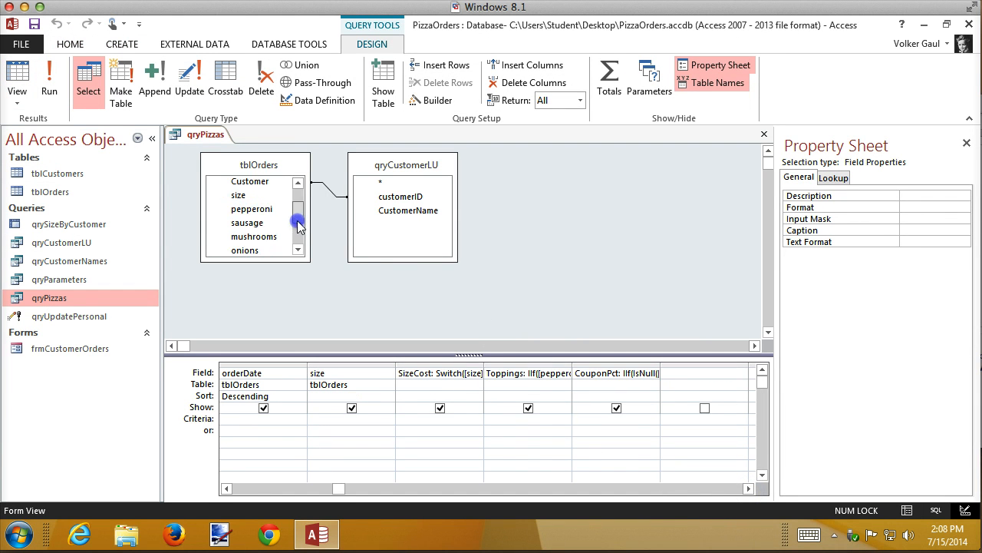
pyautogui.moveTo(298, 223); pyautogui.dragTo(300, 245)
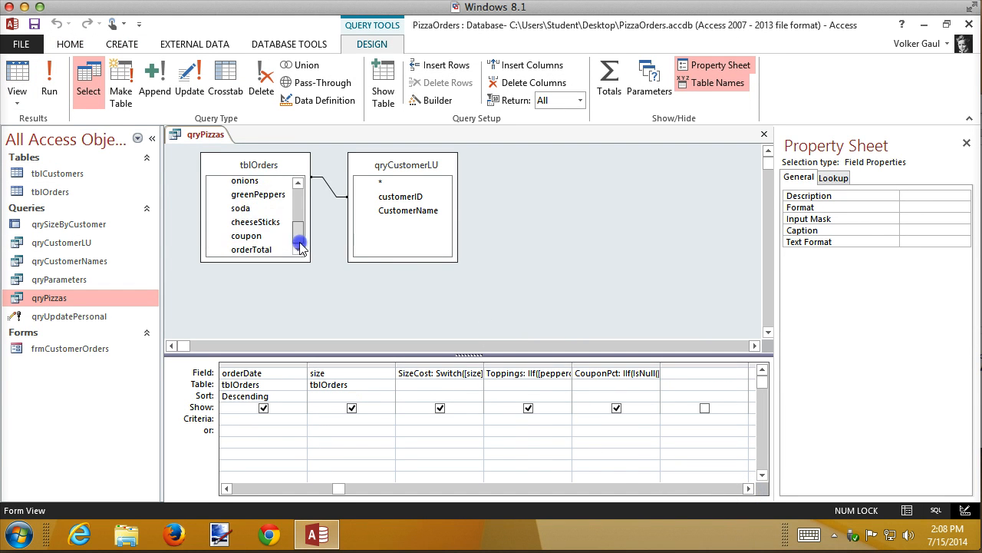
pyautogui.doubleClick(264, 250)
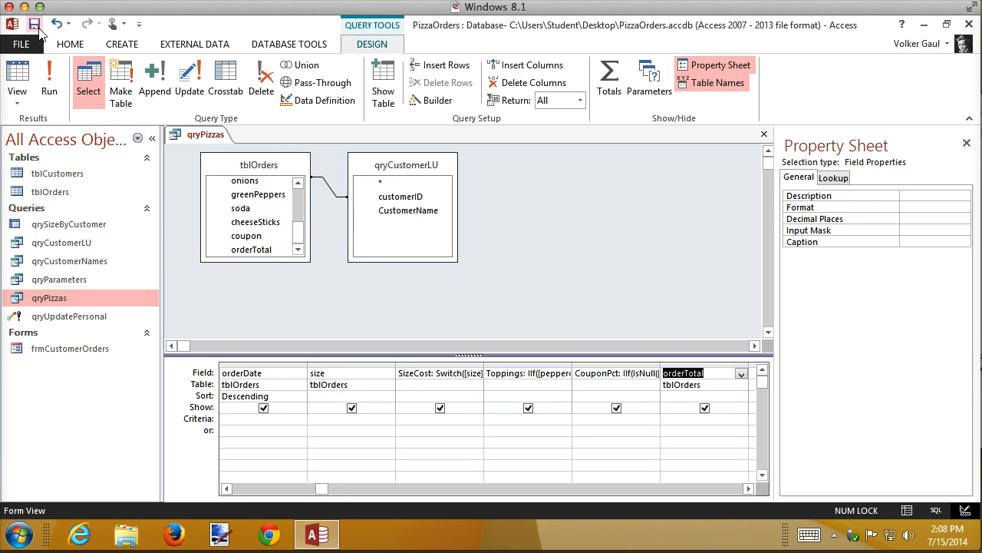
pyautogui.click(767, 134)
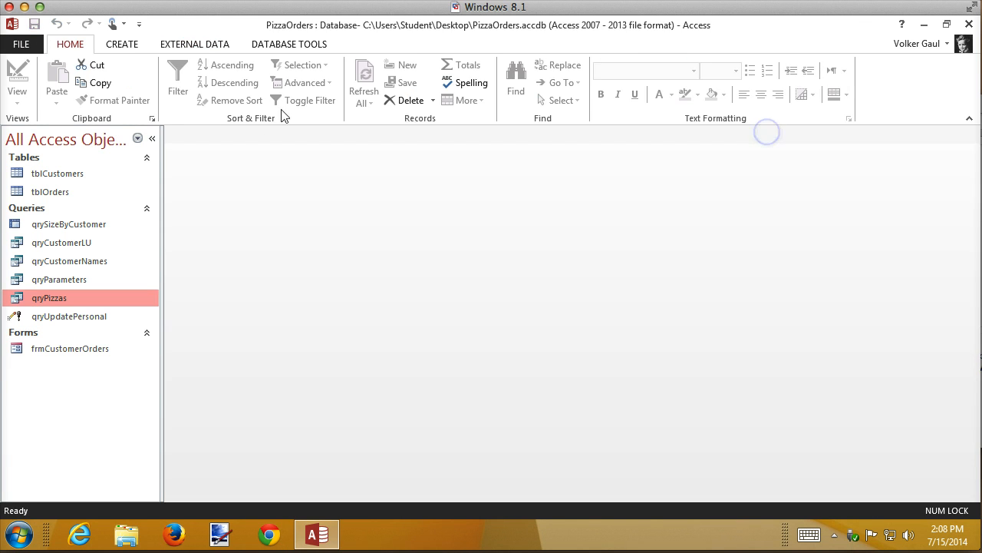
pyautogui.click(122, 44)
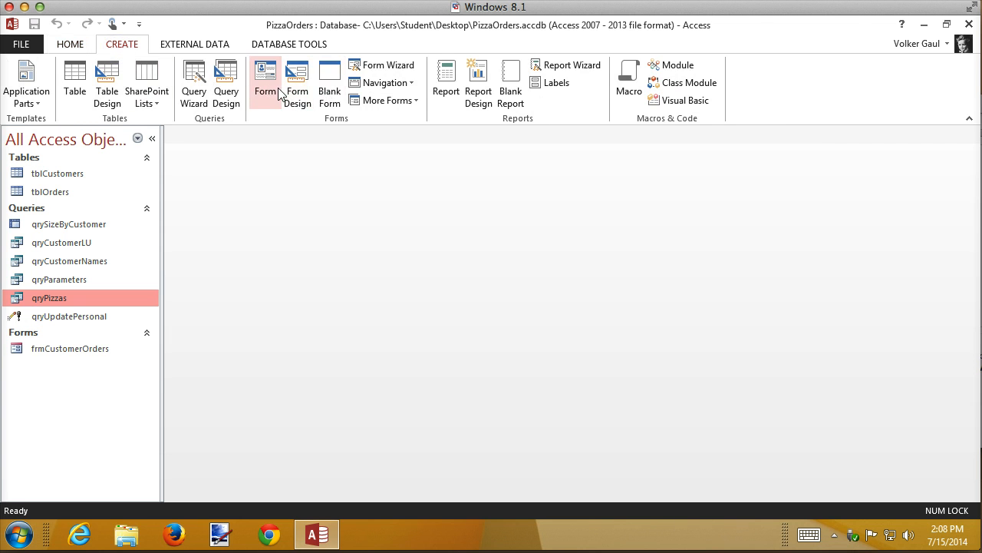
pyautogui.click(226, 81)
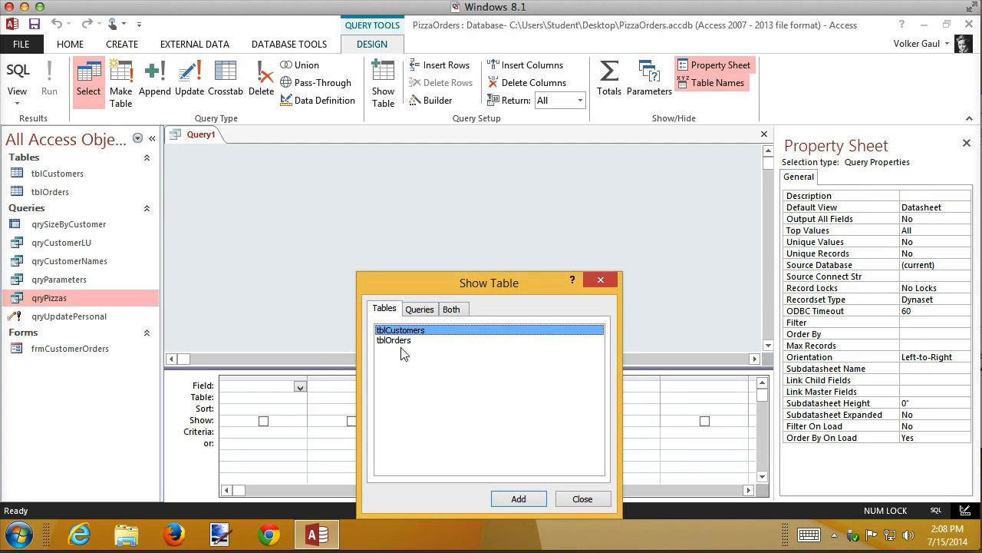
pyautogui.click(583, 499)
pyautogui.click(764, 134)
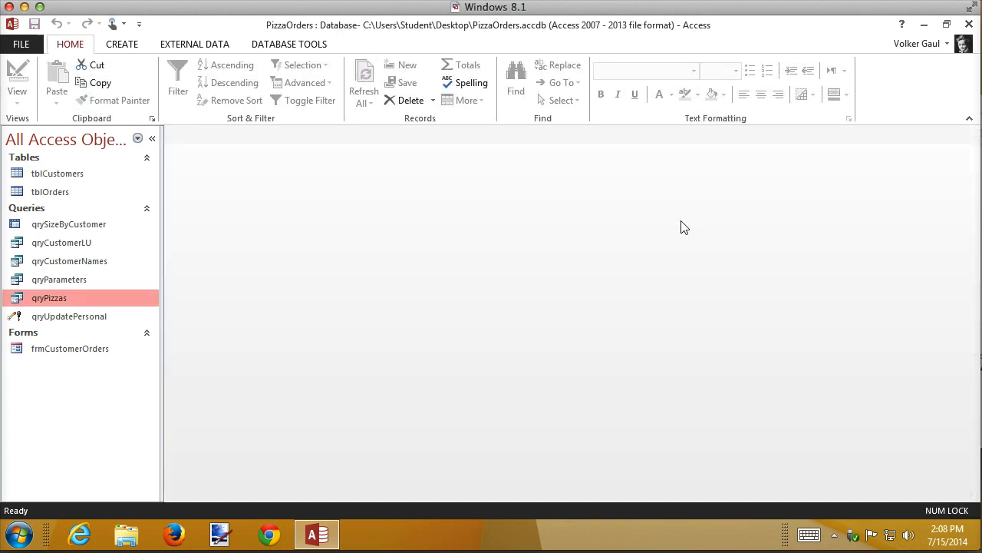
# - Start a new crosstab query with the Crosstab Query Wizard, based on the qryPizzas query
pyautogui.click(121, 45)
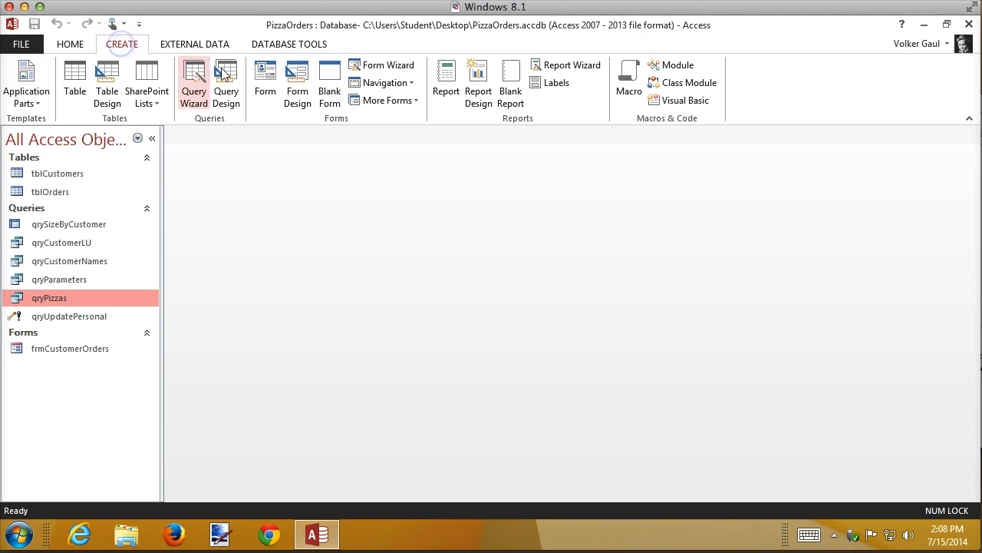
pyautogui.click(194, 77)
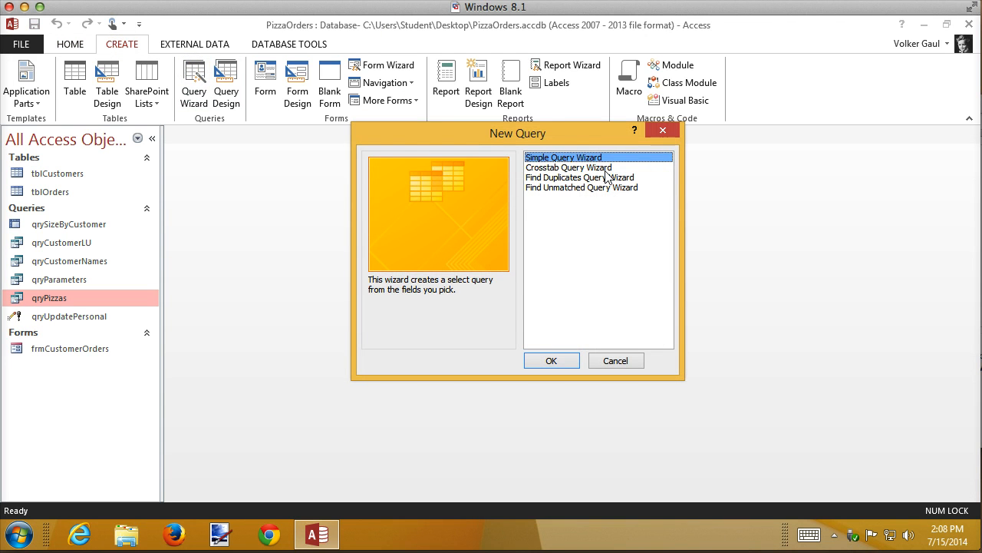
pyautogui.click(605, 168)
pyautogui.click(565, 358)
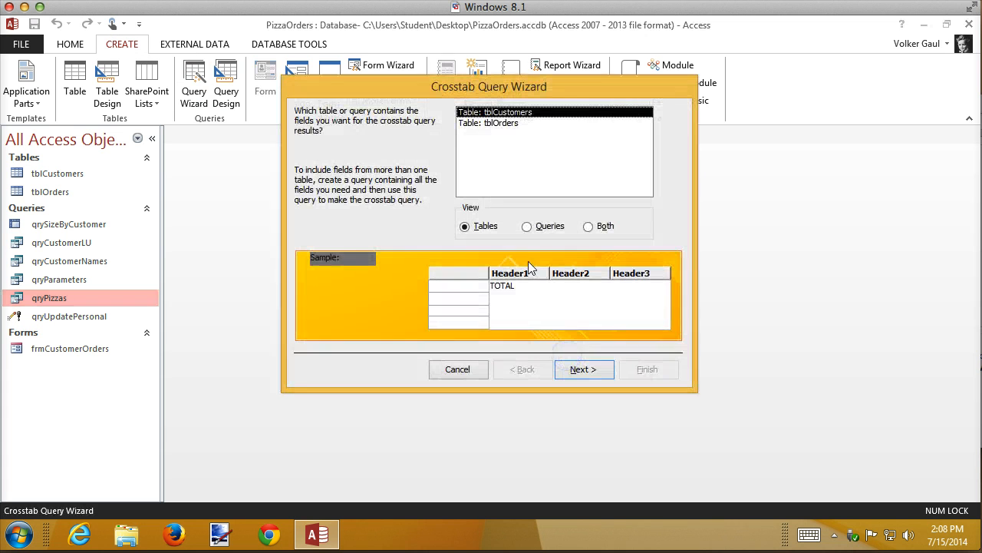
pyautogui.click(547, 226)
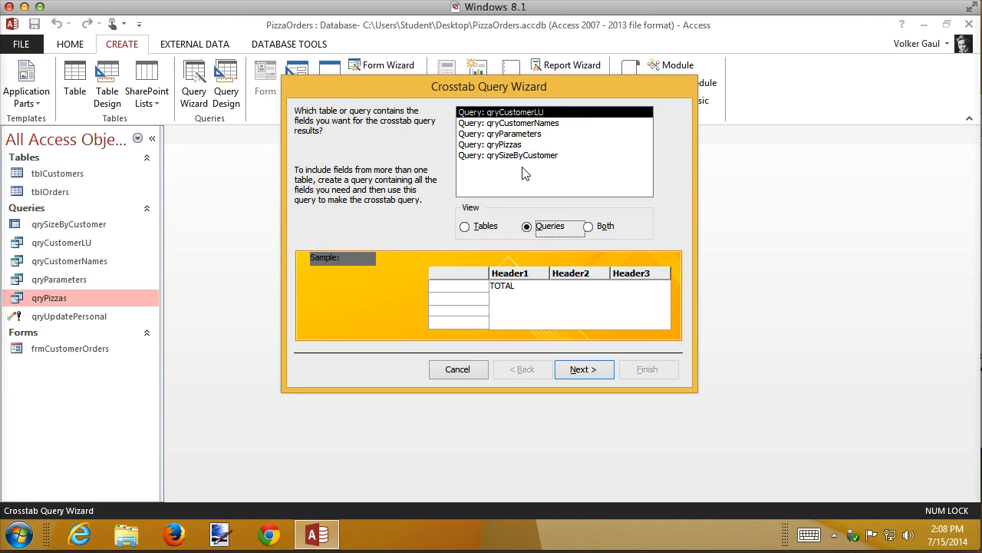
pyautogui.click(510, 146)
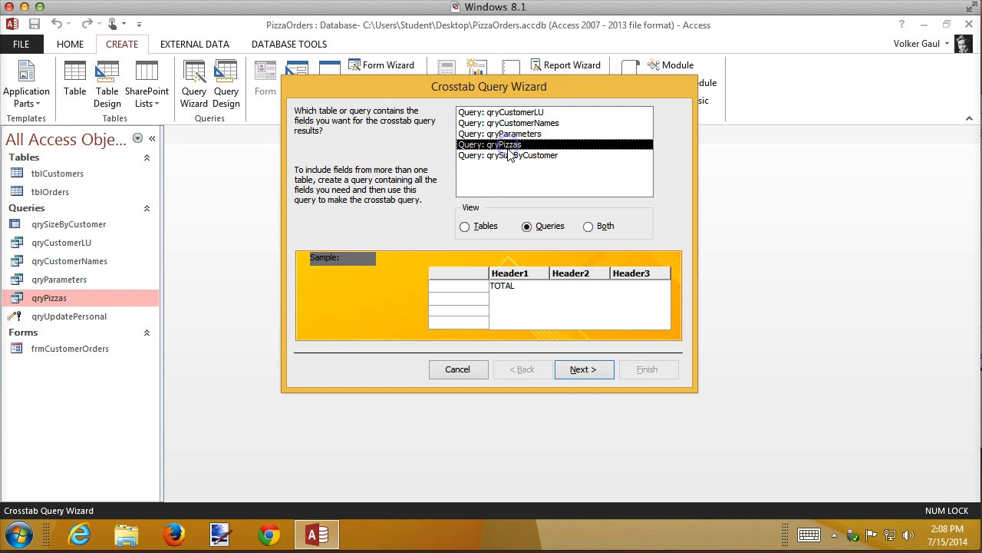
pyautogui.doubleClick(508, 145)
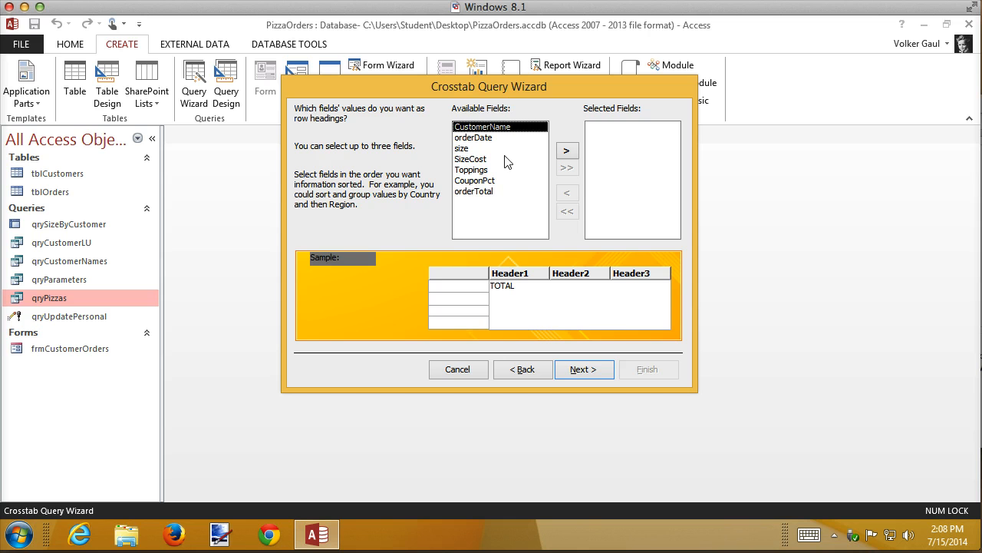
# - Use CustomerName as the row heading and size as the column heading of the crosstab
pyautogui.doubleClick(499, 127)
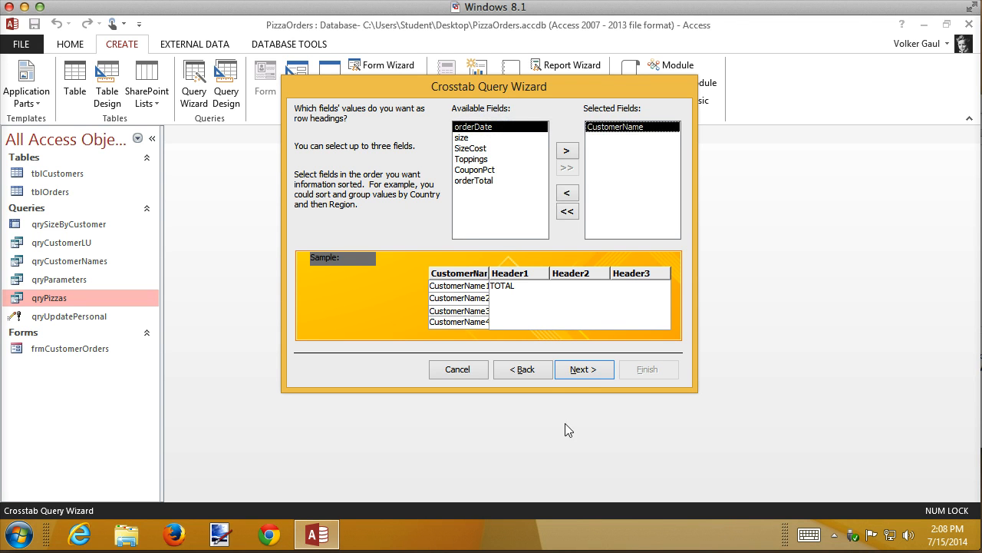
pyautogui.click(582, 372)
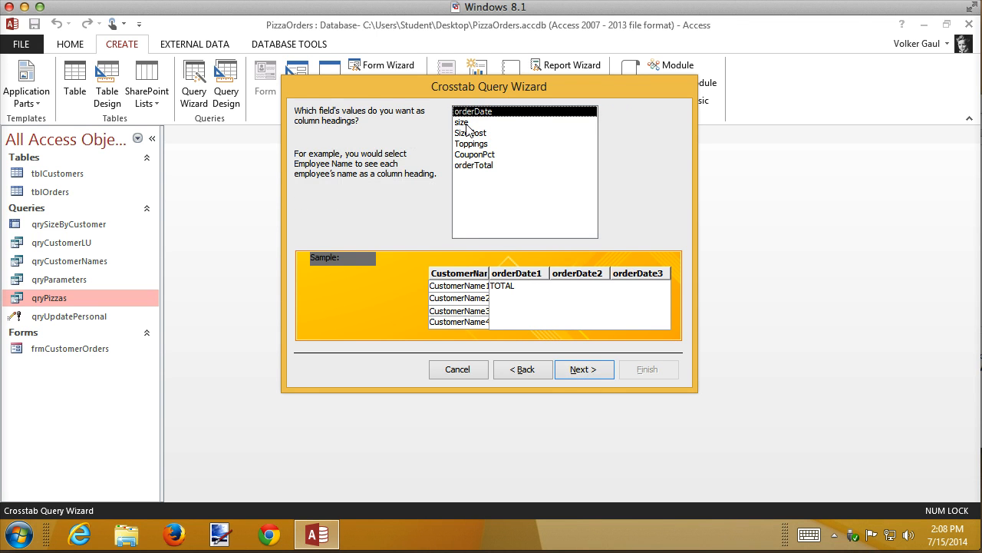
pyautogui.click(463, 123)
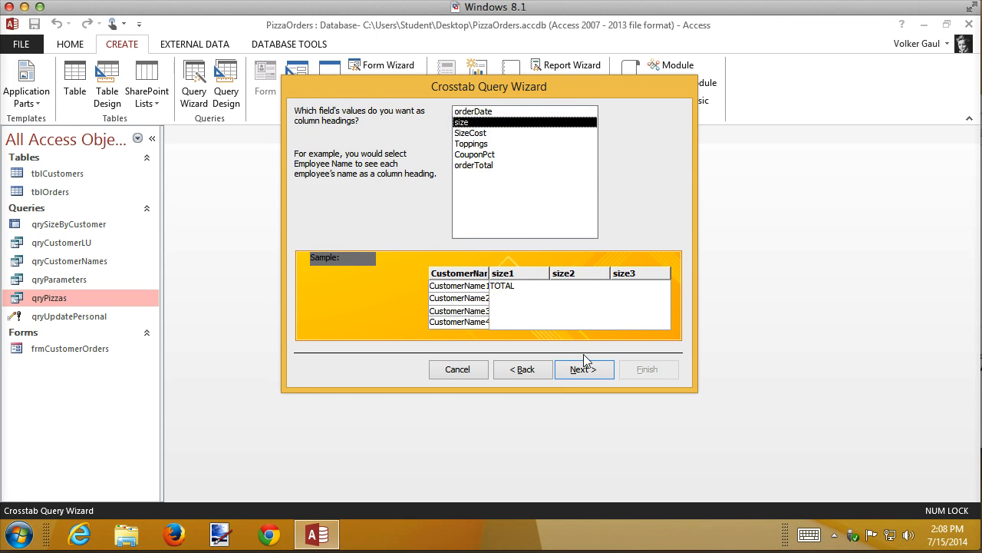
pyautogui.click(583, 369)
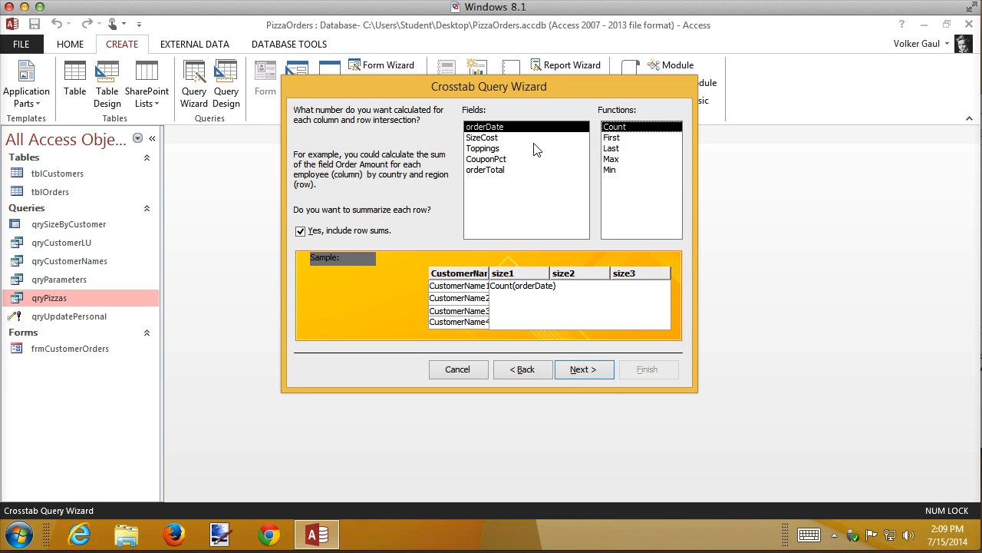
# - Calculate the Sum of orderTotal at each row and column intersection, keeping the row sums included
pyautogui.click(496, 171)
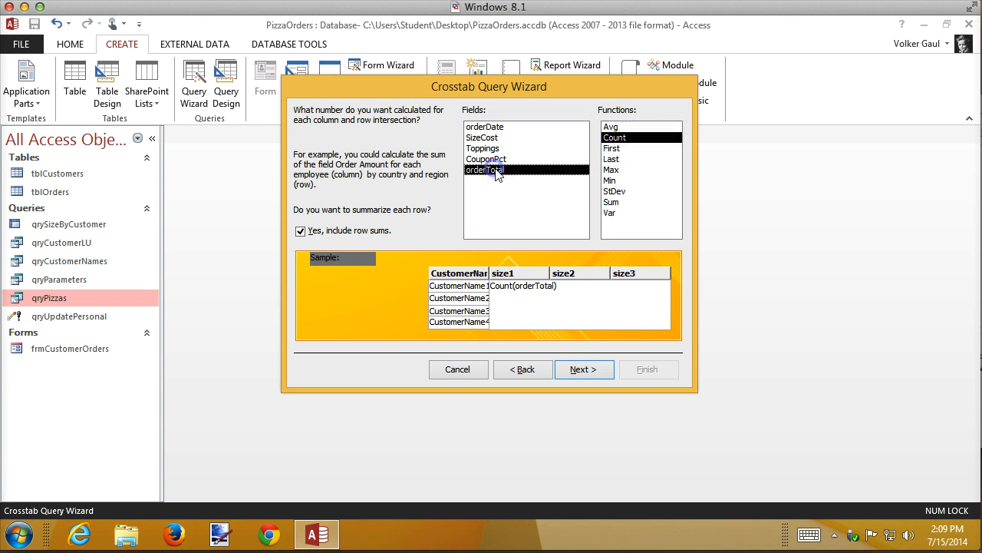
pyautogui.click(618, 203)
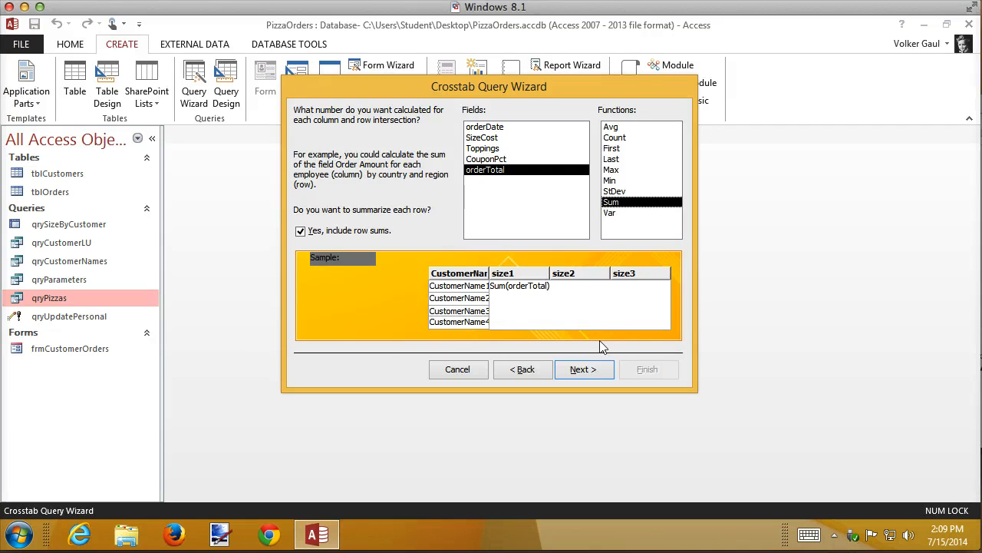
pyautogui.click(587, 370)
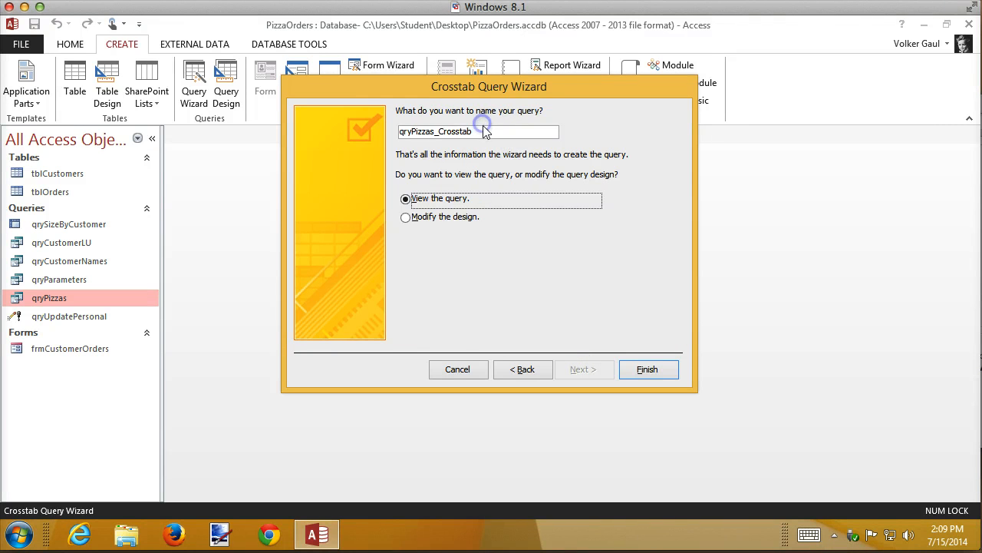
# - Name the crosstab query qryTotalCostBySizeByCustomer and finish the wizard so the query opens for viewing
pyautogui.moveTo(483, 131); pyautogui.dragTo(314, 112)
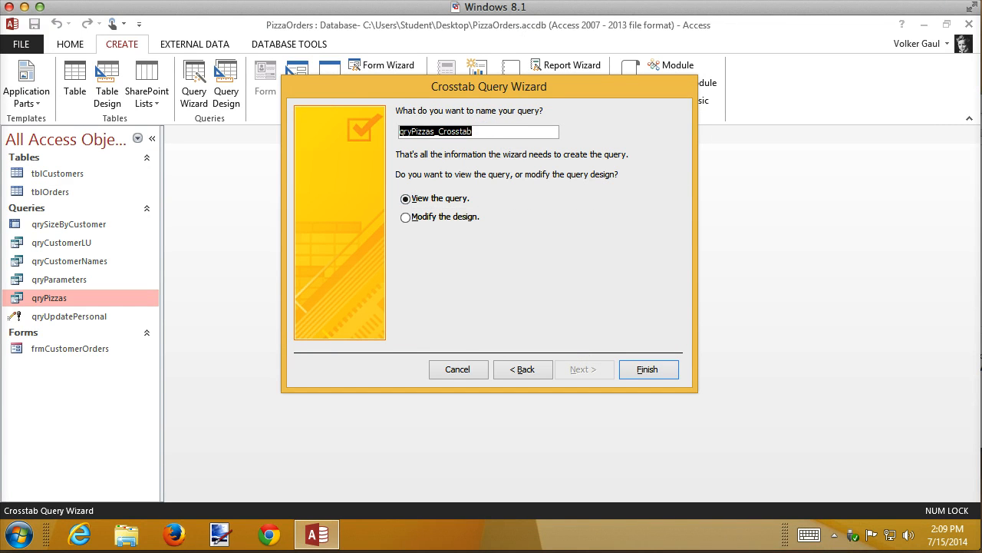
pyautogui.write('qrySize')
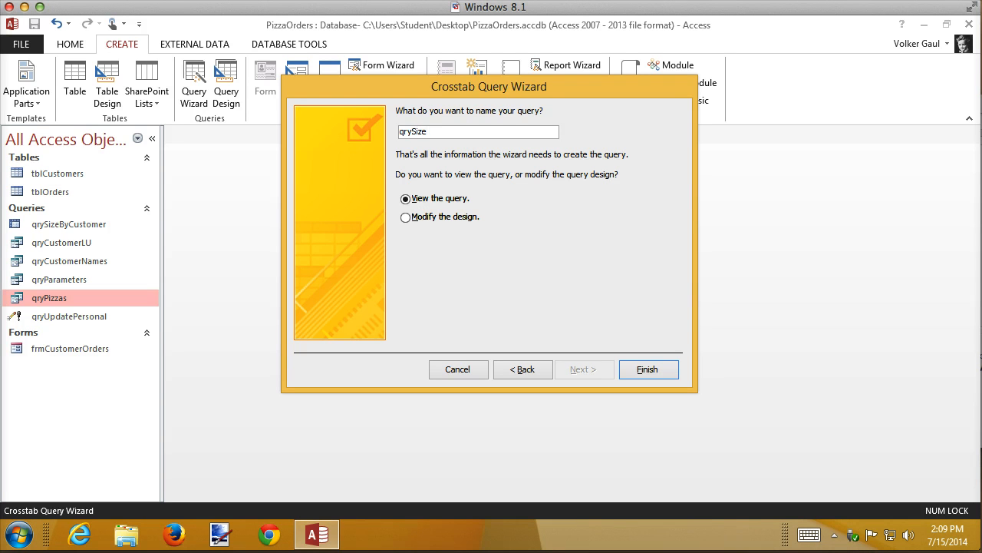
pyautogui.press('BackSpace')
pyautogui.press('BackSpace')
pyautogui.press('BackSpace')
pyautogui.press('BackSpace')
pyautogui.write('TotalCostBySizeByCustomer')
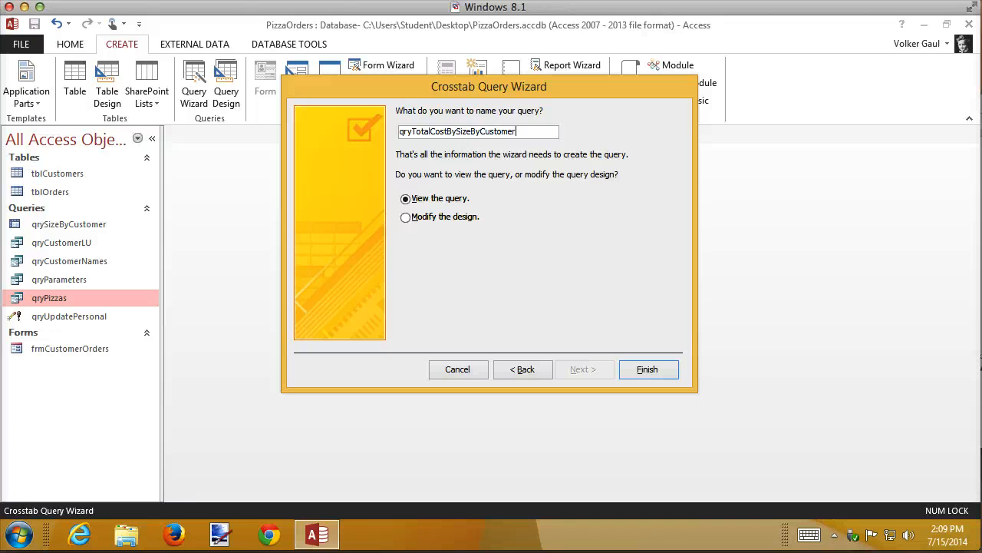
pyautogui.click(668, 375)
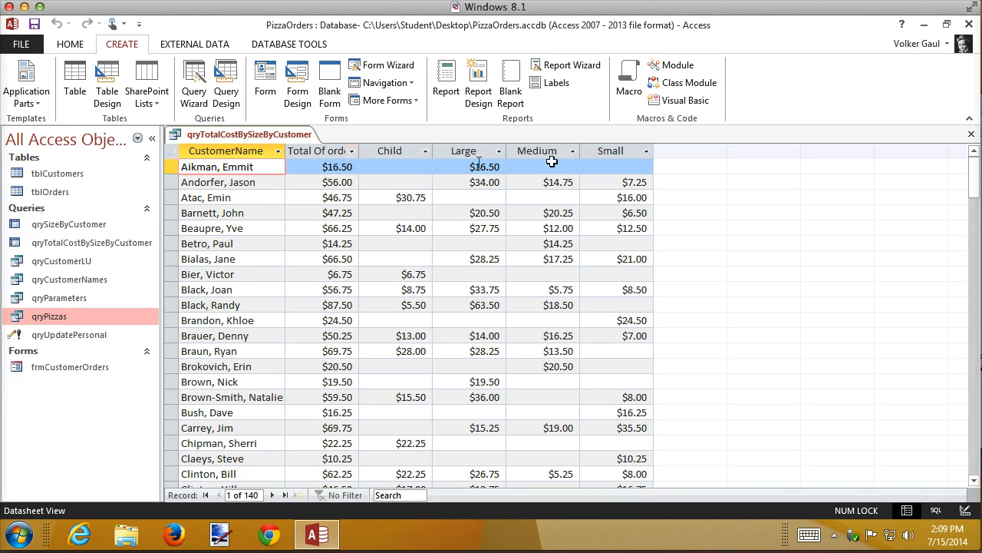
# - Widen the Total Of orderTotal column to fit its heading, and sort it from largest to smallest
pyautogui.doubleClick(360, 151)
pyautogui.click(389, 151)
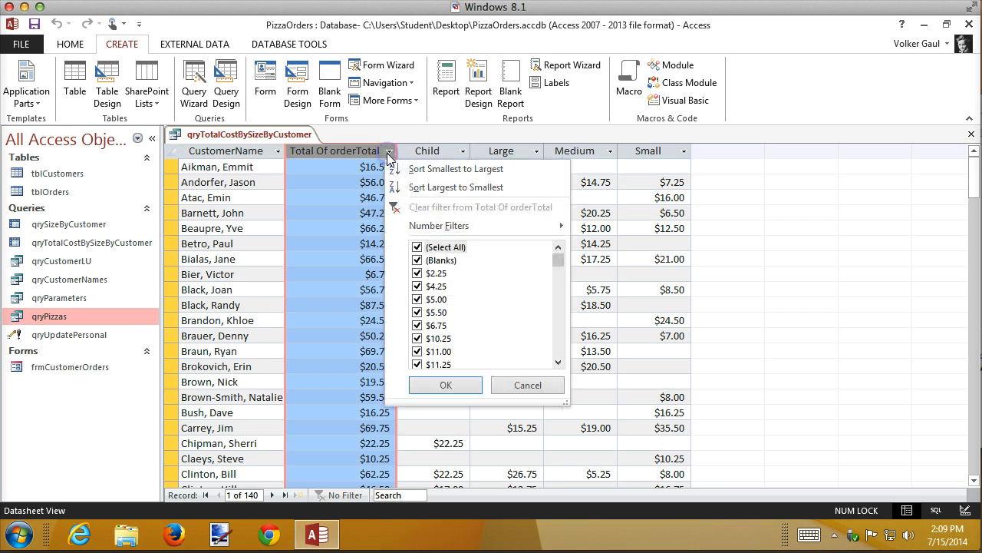
pyautogui.click(447, 190)
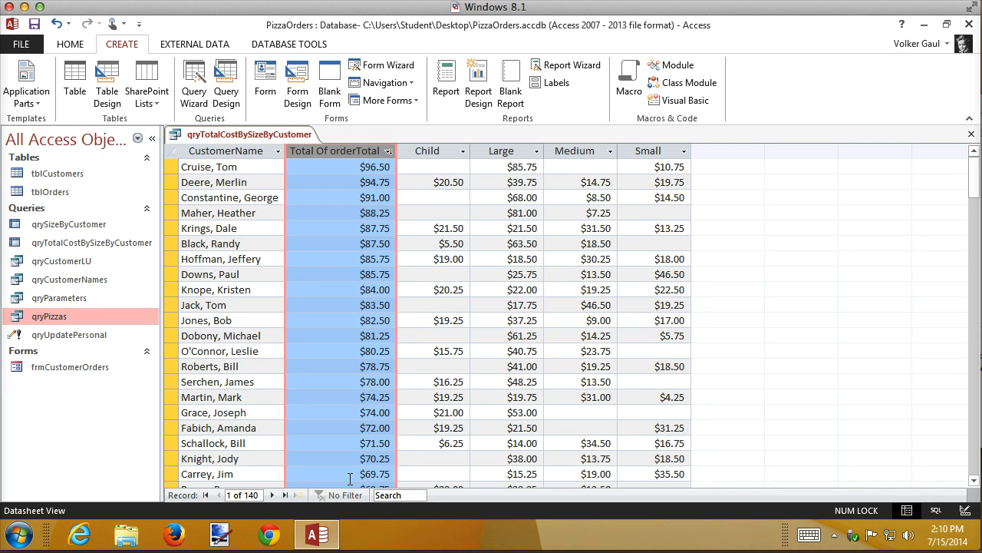
# - Examine the customers' order totals and their breakdown by pizza size in the sorted crosstab
pyautogui.scroll(-1, 578, 317)
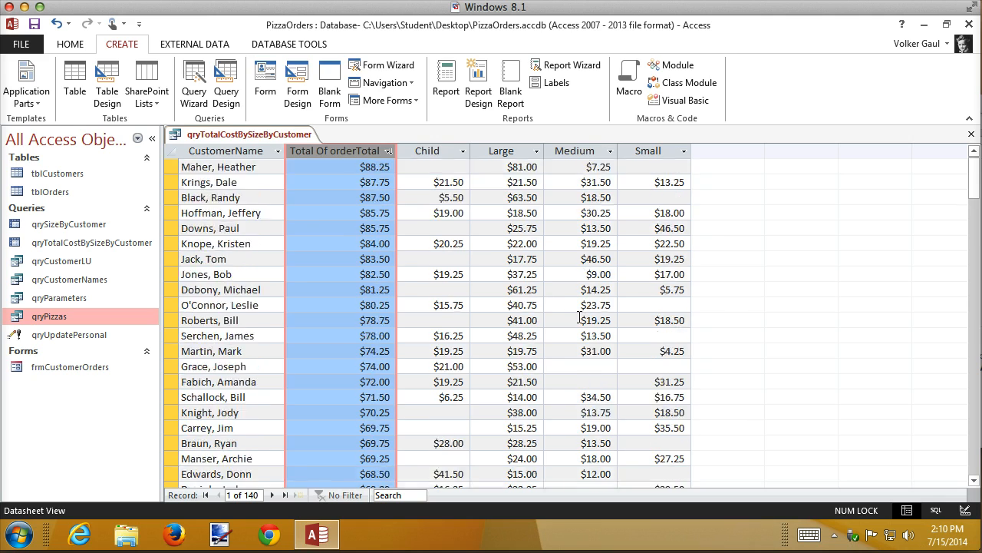
pyautogui.scroll(-4, 579, 317)
pyautogui.scroll(5, 574, 320)
pyautogui.scroll(-13, 570, 321)
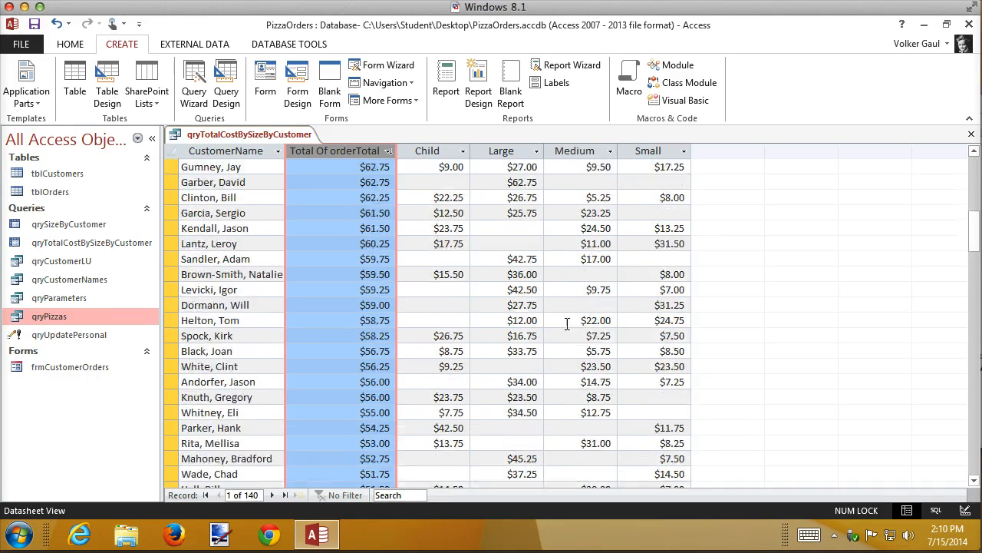
pyautogui.scroll(-19, 567, 323)
pyautogui.scroll(9, 546, 327)
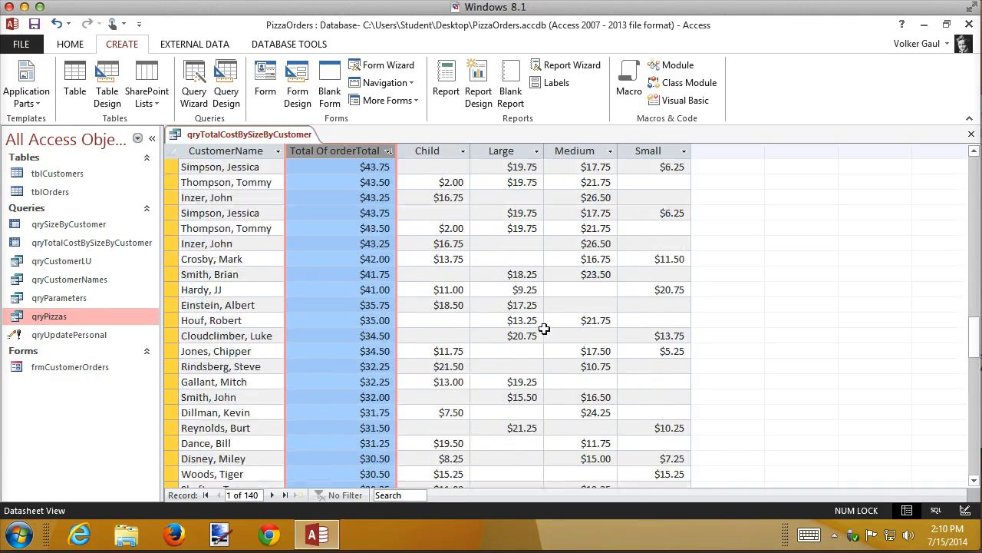
pyautogui.scroll(20, 541, 328)
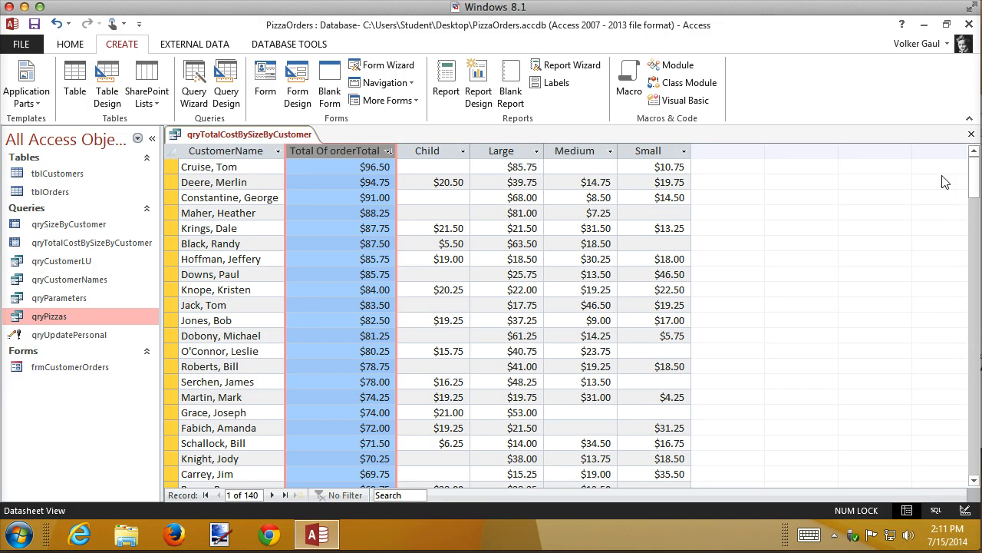
# - Close the qryTotalCostBySizeByCustomer query with its design changes saved, and start a new query in Design view
pyautogui.click(972, 136)
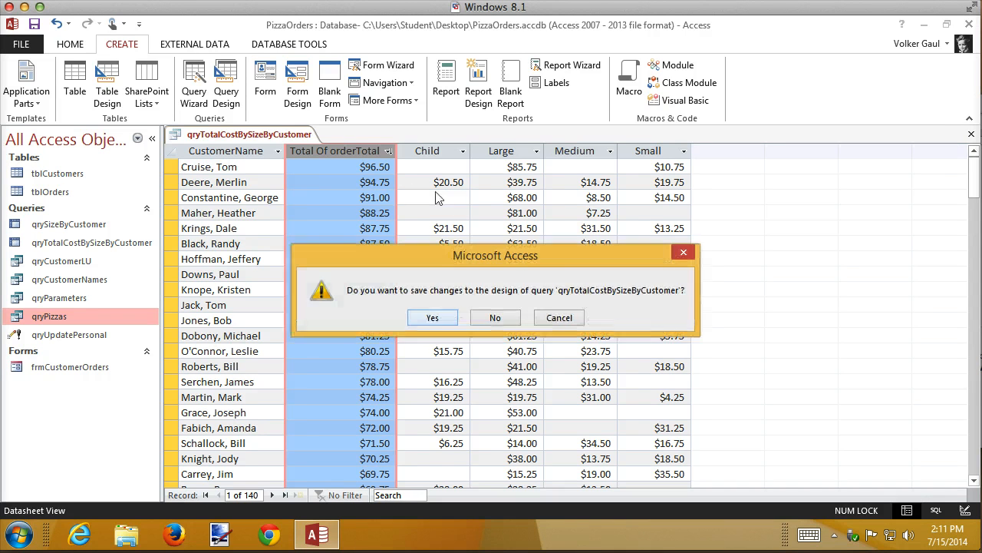
pyautogui.click(433, 318)
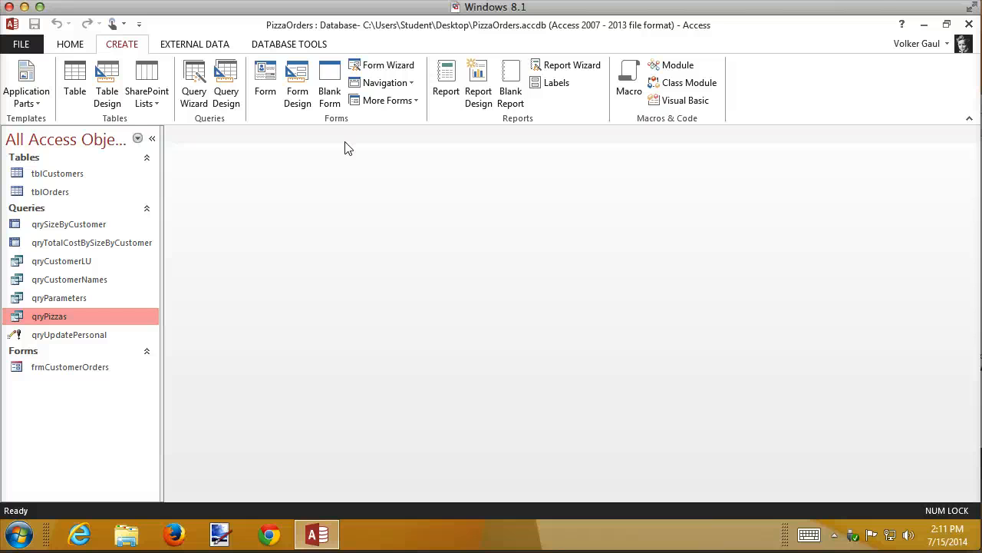
pyautogui.click(227, 83)
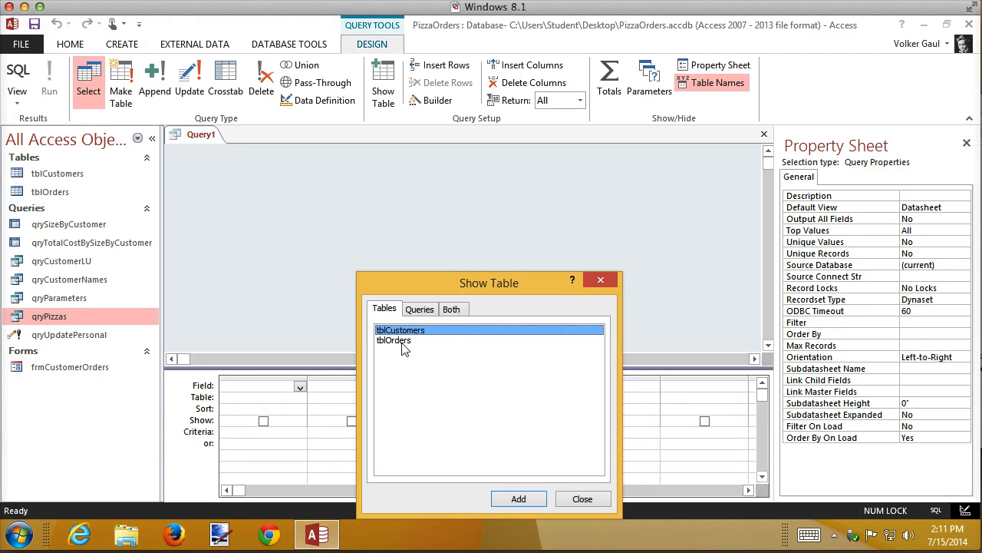
pyautogui.click(420, 312)
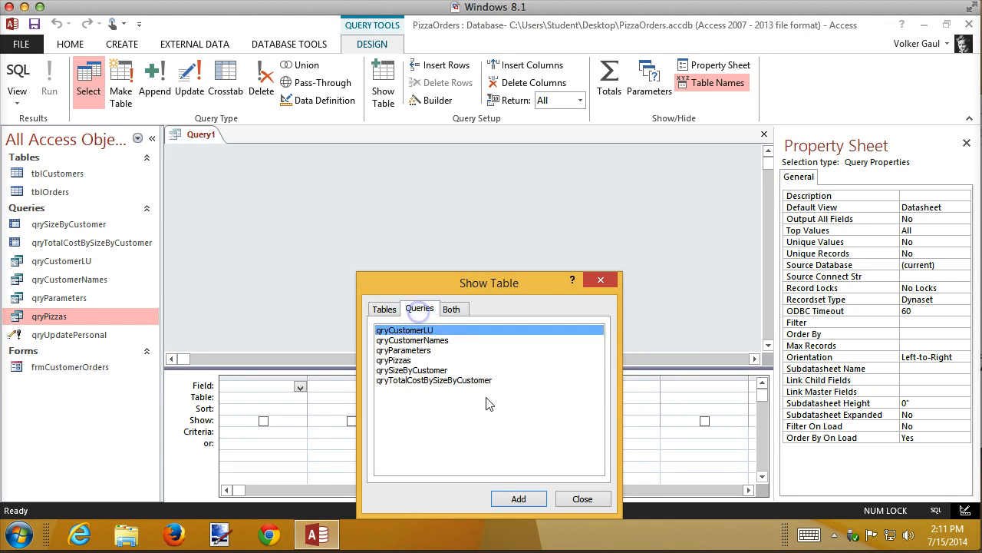
pyautogui.click(405, 361)
pyautogui.doubleClick(413, 367)
pyautogui.click(583, 499)
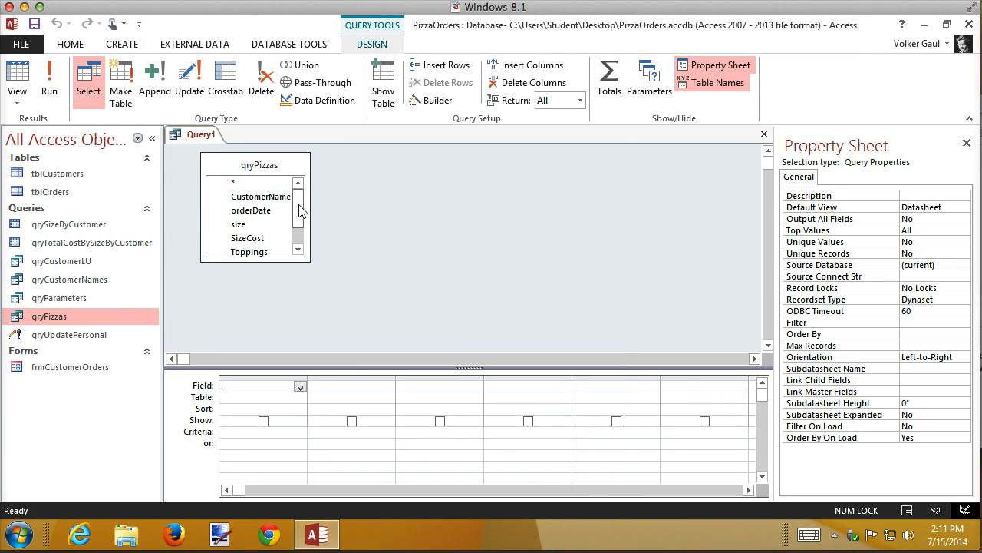
pyautogui.doubleClick(253, 224)
pyautogui.moveTo(298, 193); pyautogui.dragTo(296, 247)
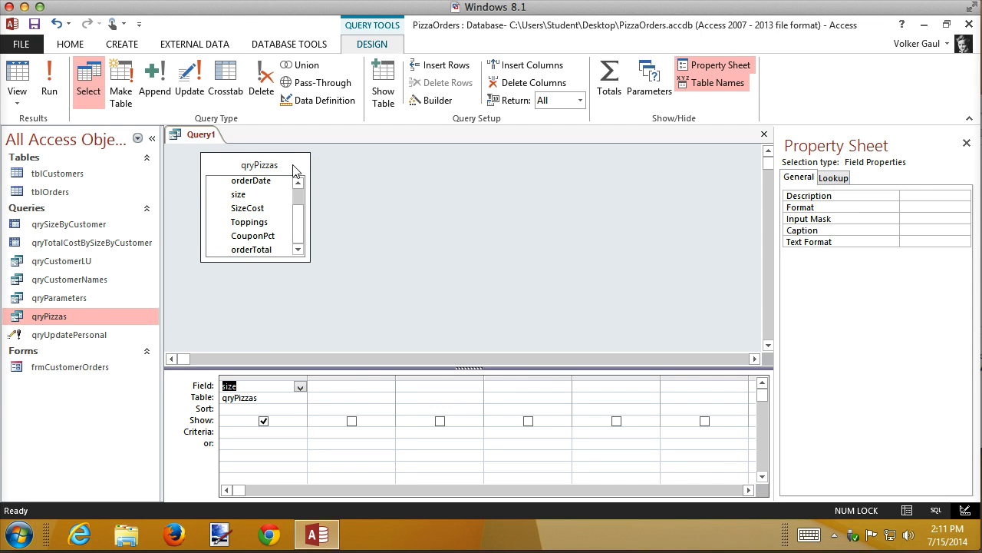
pyautogui.click(293, 170)
pyautogui.press('Delete')
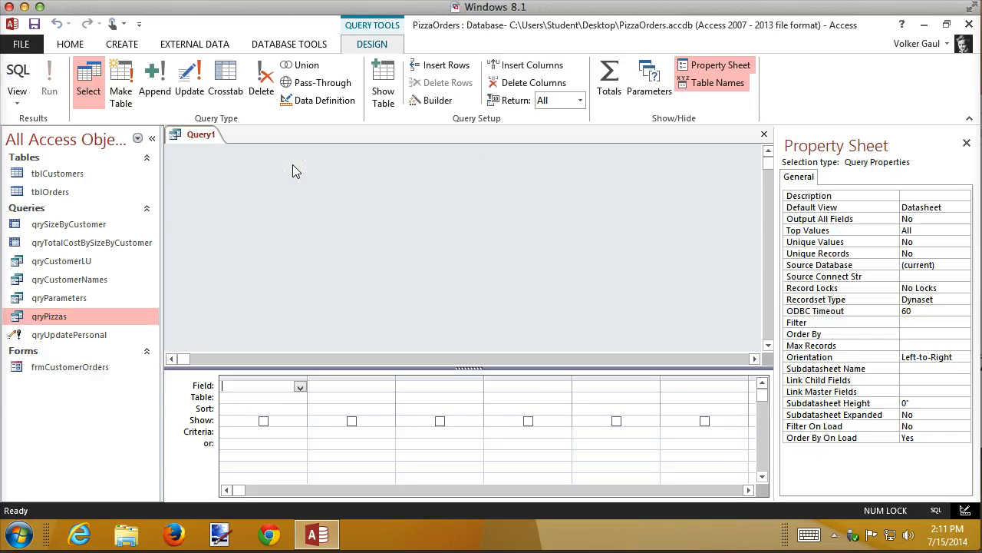
# - Add the tblOrders table to the new query, and include its size and coupon fields in the design grid
pyautogui.rightClick(294, 165)
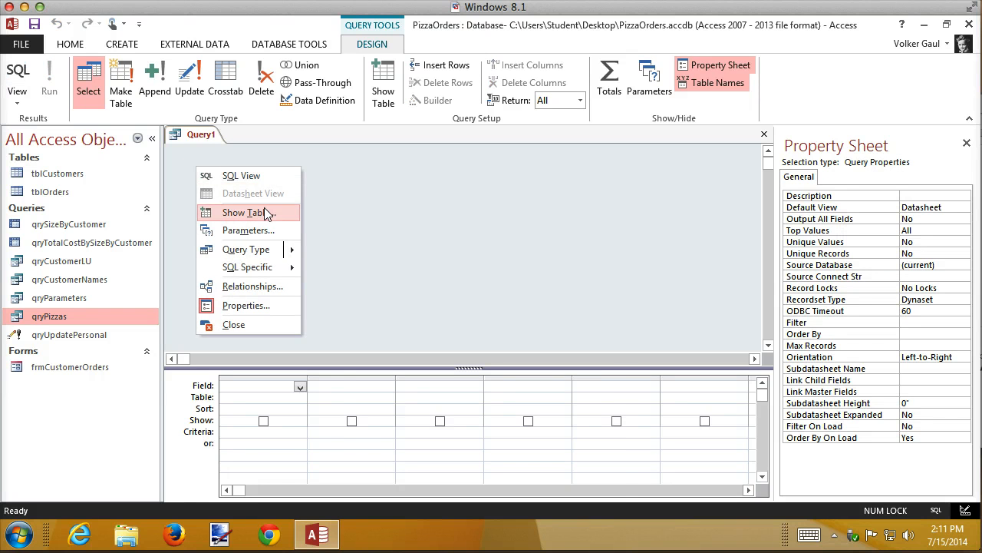
pyautogui.click(264, 213)
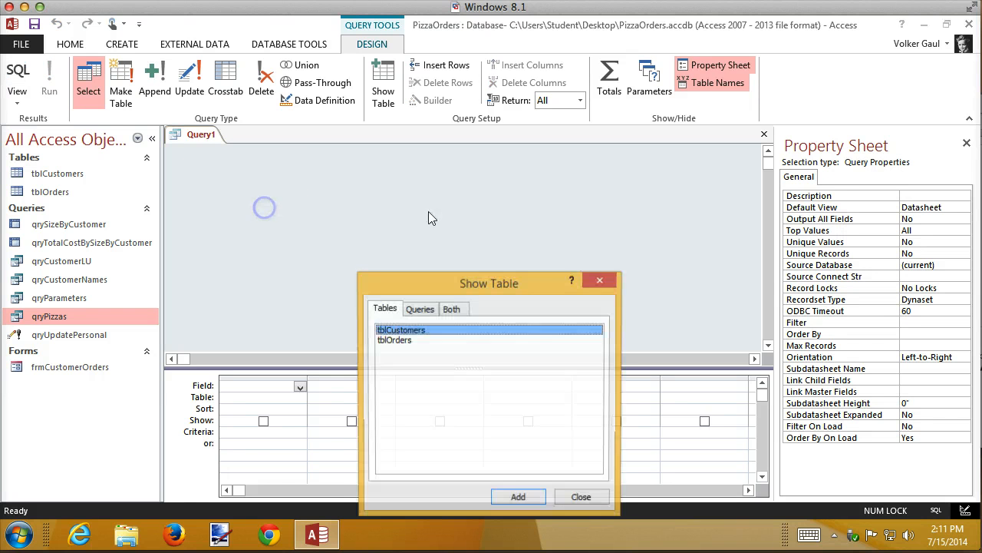
pyautogui.doubleClick(393, 340)
pyautogui.click(583, 498)
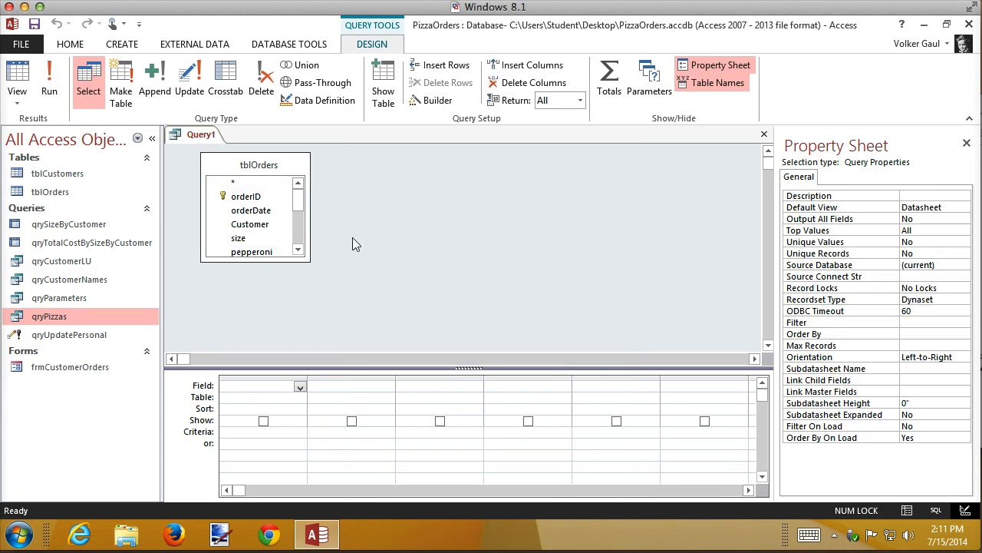
pyautogui.click(237, 239)
pyautogui.doubleClick(237, 239)
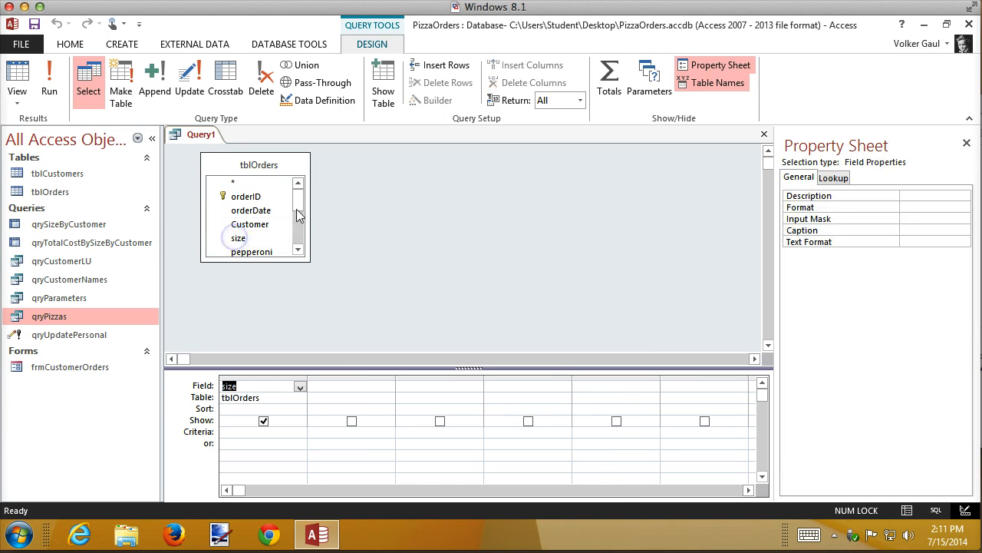
pyautogui.moveTo(298, 203); pyautogui.dragTo(297, 232)
pyautogui.doubleClick(253, 236)
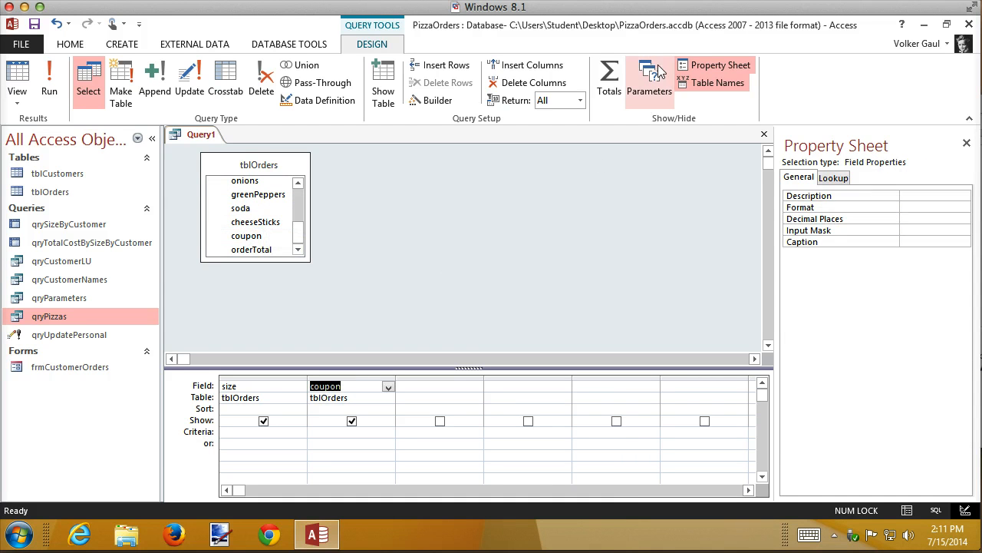
# - Turn on totals with size as Group By and coupon as Avg, and run the query
pyautogui.click(617, 74)
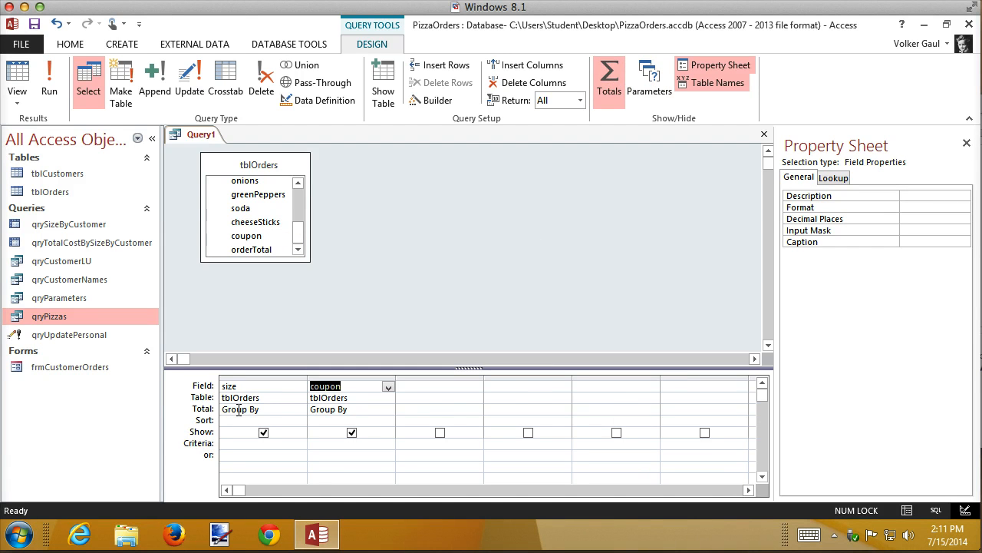
pyautogui.click(330, 410)
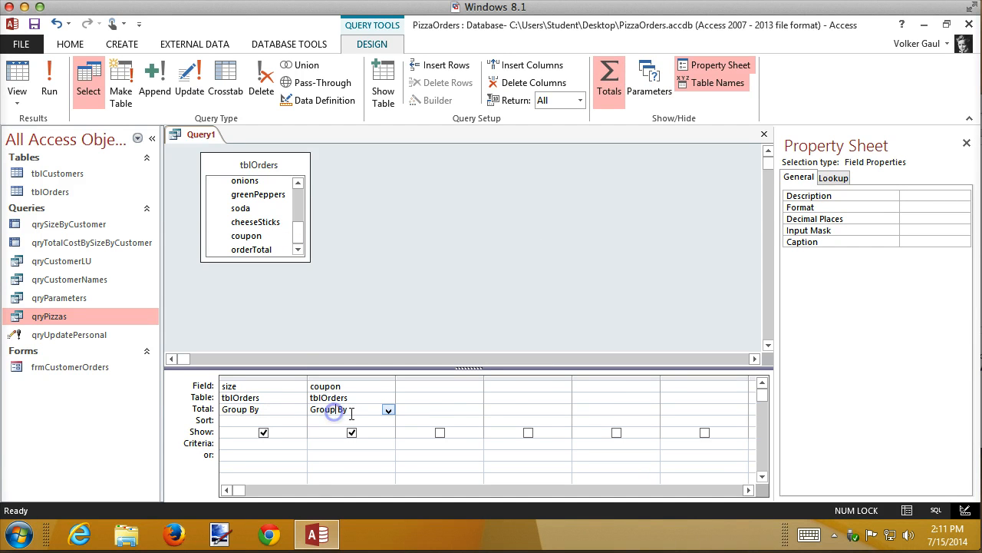
pyautogui.click(390, 413)
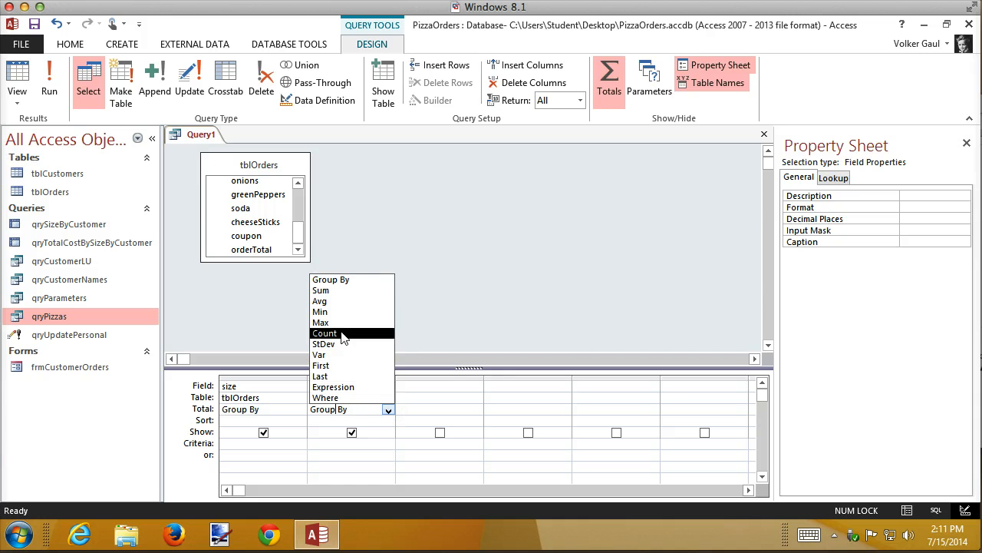
pyautogui.click(337, 301)
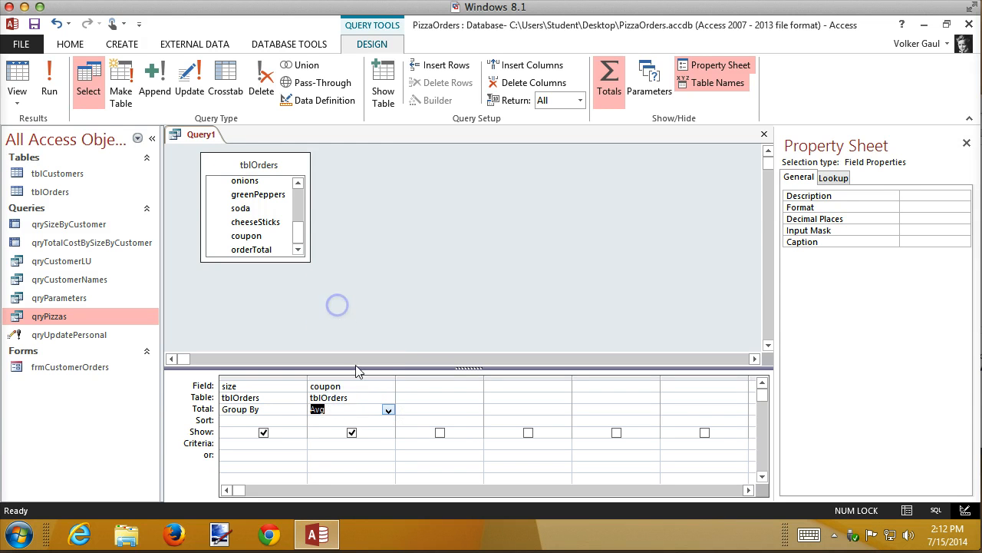
pyautogui.click(45, 72)
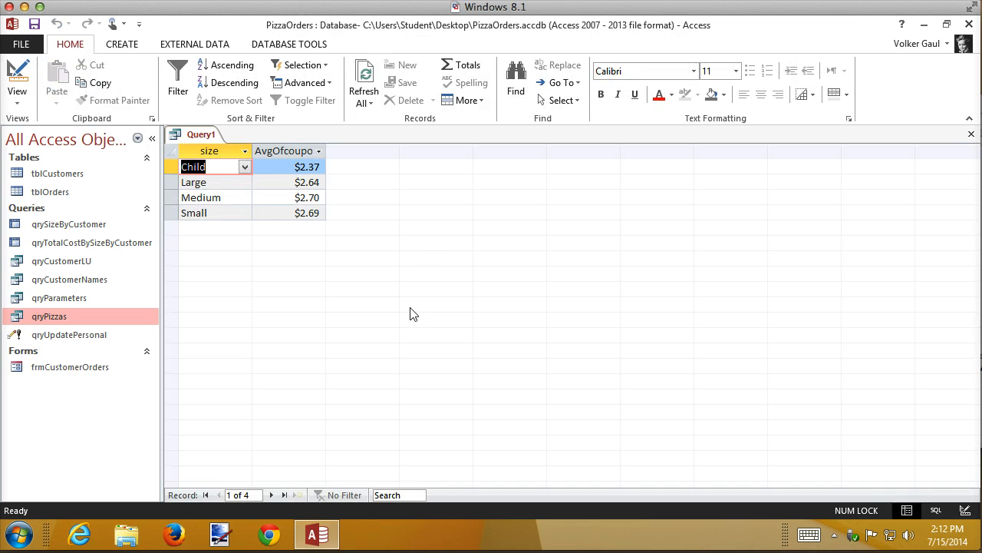